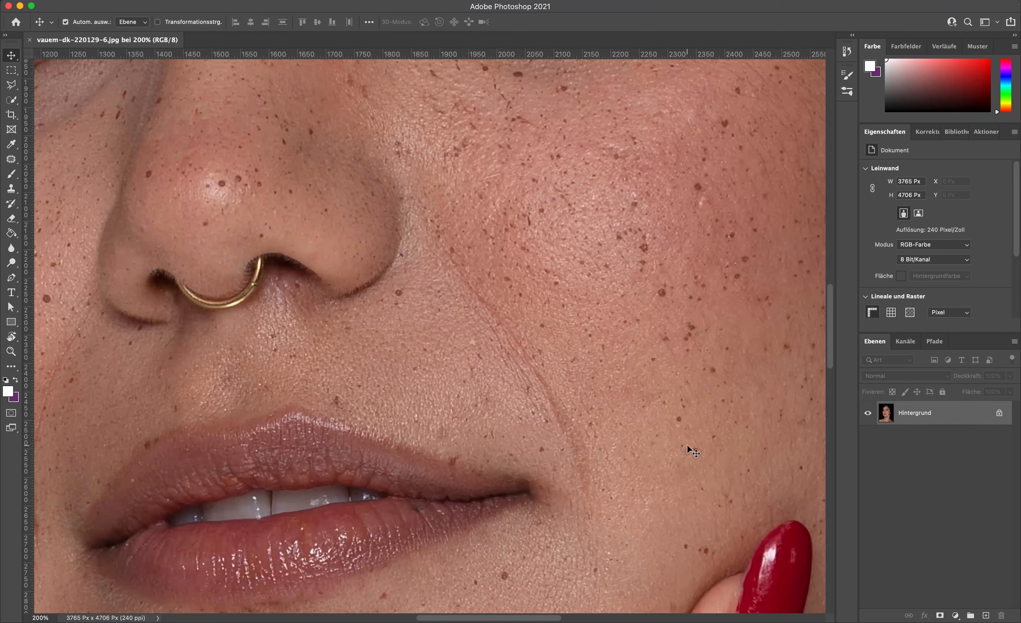
Patch away the small light reflection near the tip of the middle red fingernail using clean nail polish as the source
{"action": "scroll", "coordinate": [687, 446], "scroll_direction": "down", "scroll_amount": 7}
{"action": "scroll", "coordinate": [686, 446], "scroll_direction": "right", "scroll_amount": 7}
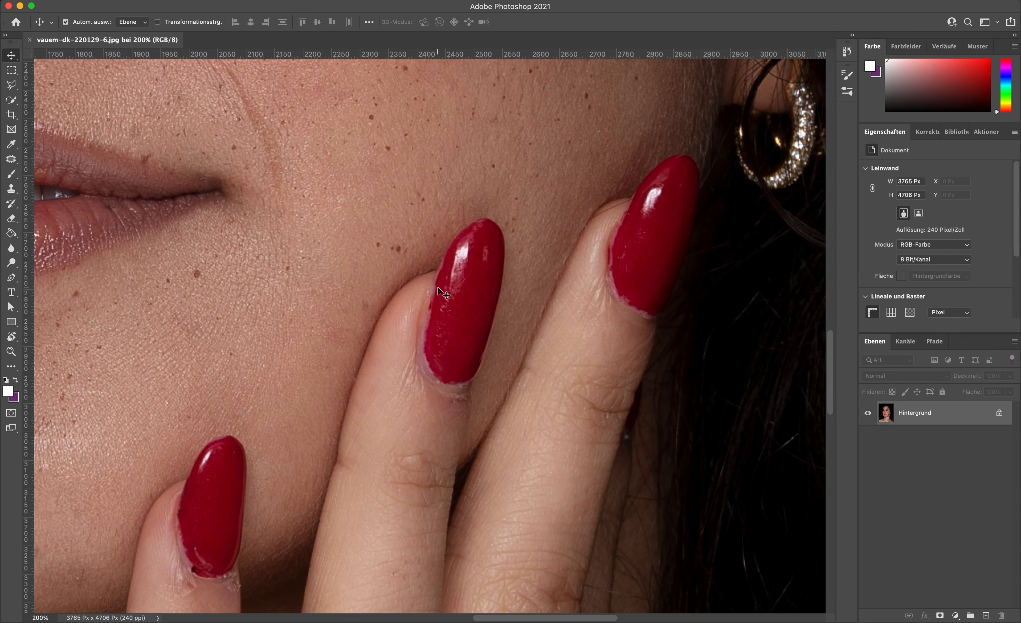
{"action": "key", "text": "super+plus"}
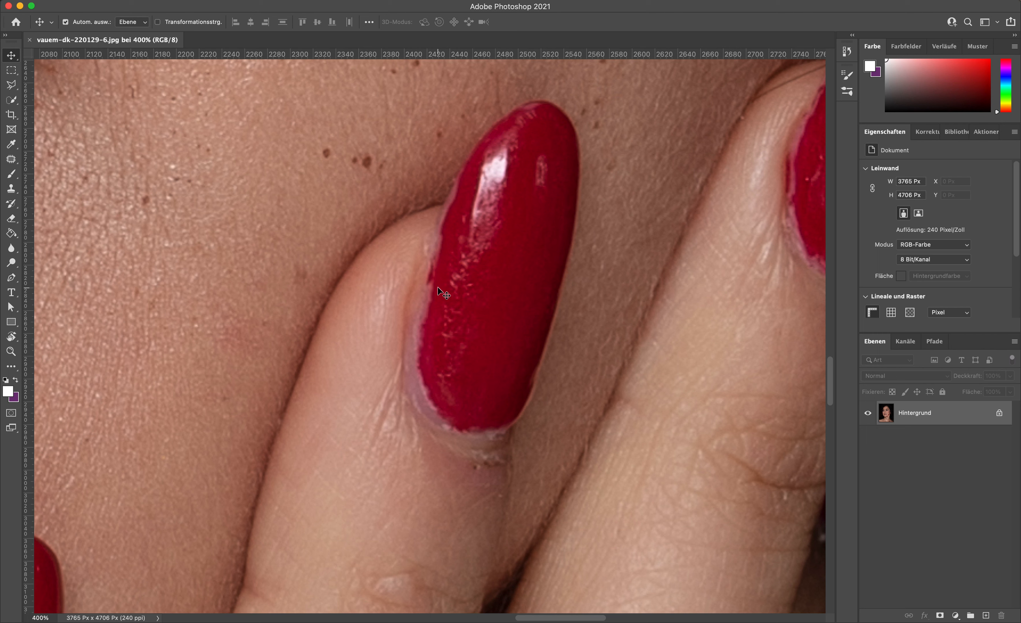
{"action": "key", "text": "j"}
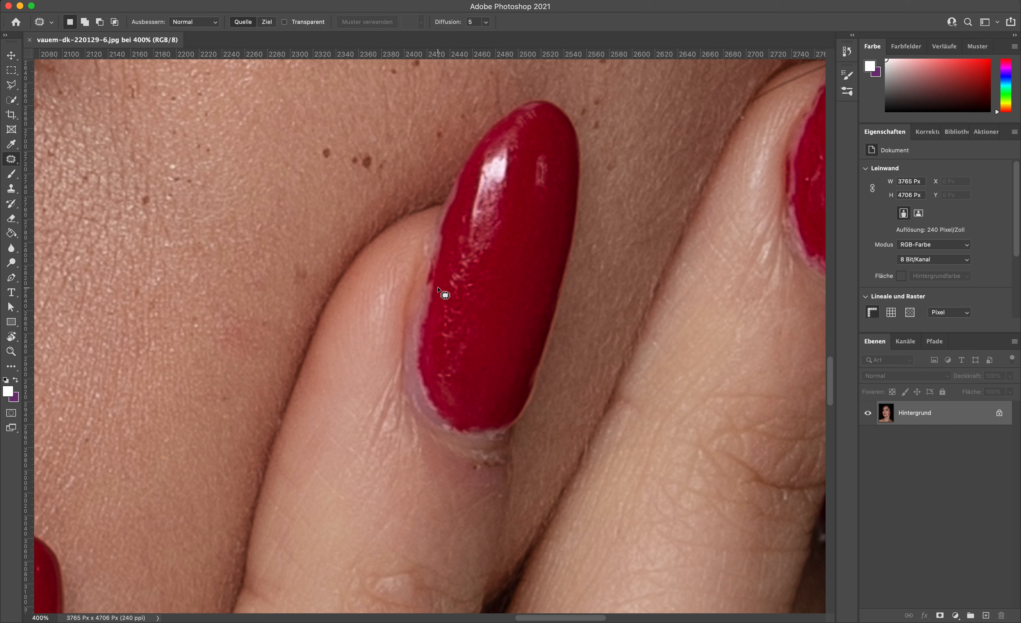
{"action": "right_click", "coordinate": [8, 161]}
{"action": "left_click", "coordinate": [13, 163]}
{"action": "mouse_move", "coordinate": [552, 195]}
{"action": "left_mouse_down"}
{"action": "mouse_move", "coordinate": [553, 163]}
{"action": "mouse_move", "coordinate": [534, 139]}
{"action": "mouse_move", "coordinate": [532, 200]}
{"action": "left_mouse_up"}
{"action": "left_click_drag", "start_coordinate": [538, 176], "coordinate": [518, 250]}
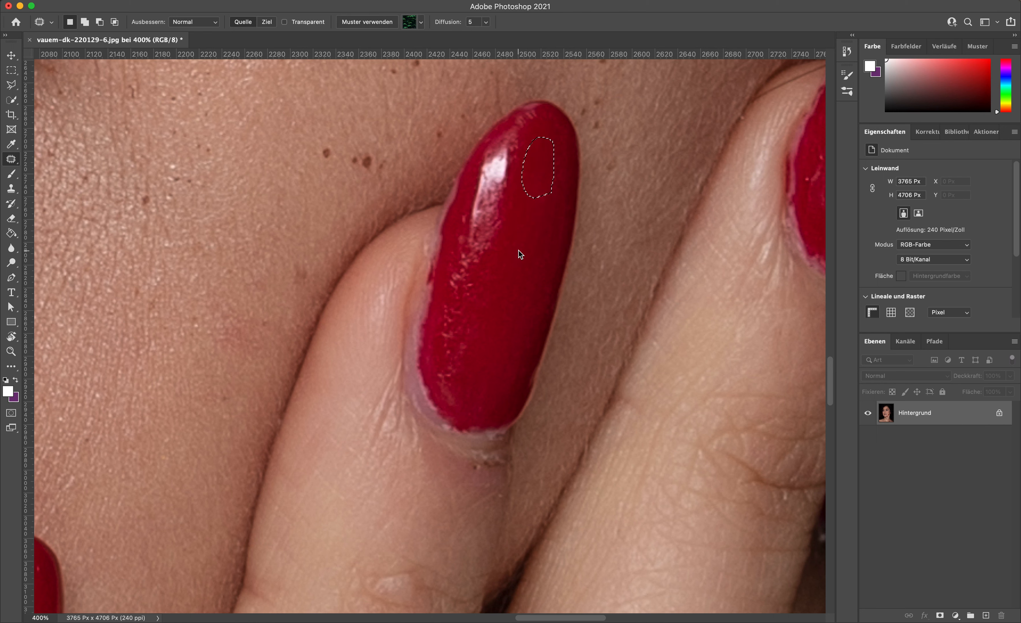
{"action": "key", "text": "super+d"}
Clone red polish over the pale gap along the upper inner edge of the middle fingernail with the Clone Stamp
{"action": "key", "text": "s"}
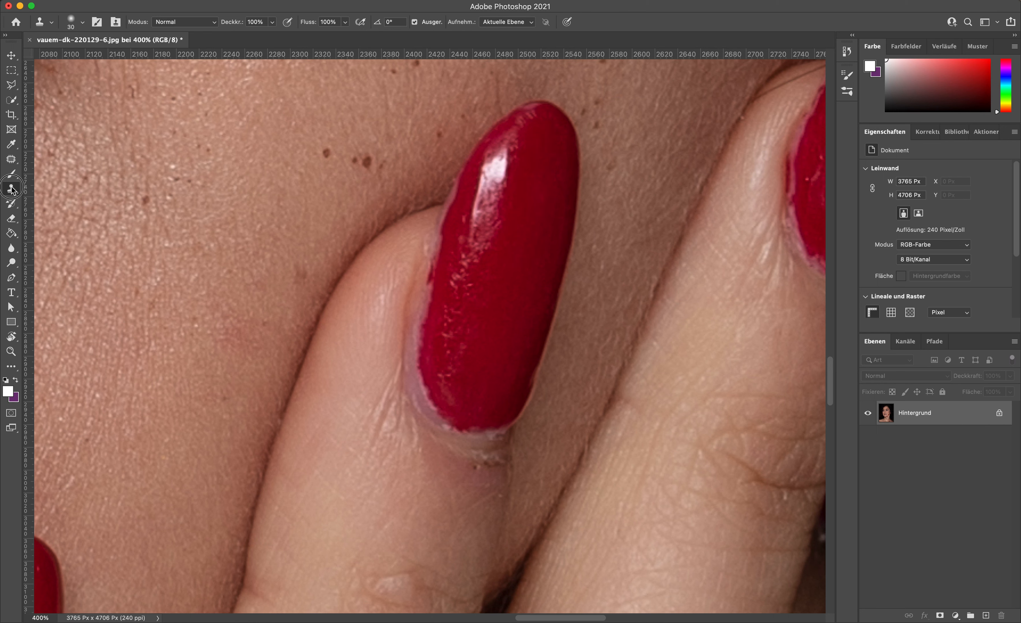
{"action": "left_click", "coordinate": [11, 189]}
{"action": "left_click_drag", "start_coordinate": [444, 297], "coordinate": [444, 297]}
{"action": "left_click_drag", "start_coordinate": [467, 202], "coordinate": [465, 204]}
{"action": "mouse_move", "coordinate": [439, 229]}
{"action": "left_mouse_down"}
{"action": "mouse_move", "coordinate": [461, 180]}
{"action": "mouse_move", "coordinate": [438, 224]}
{"action": "left_mouse_up"}
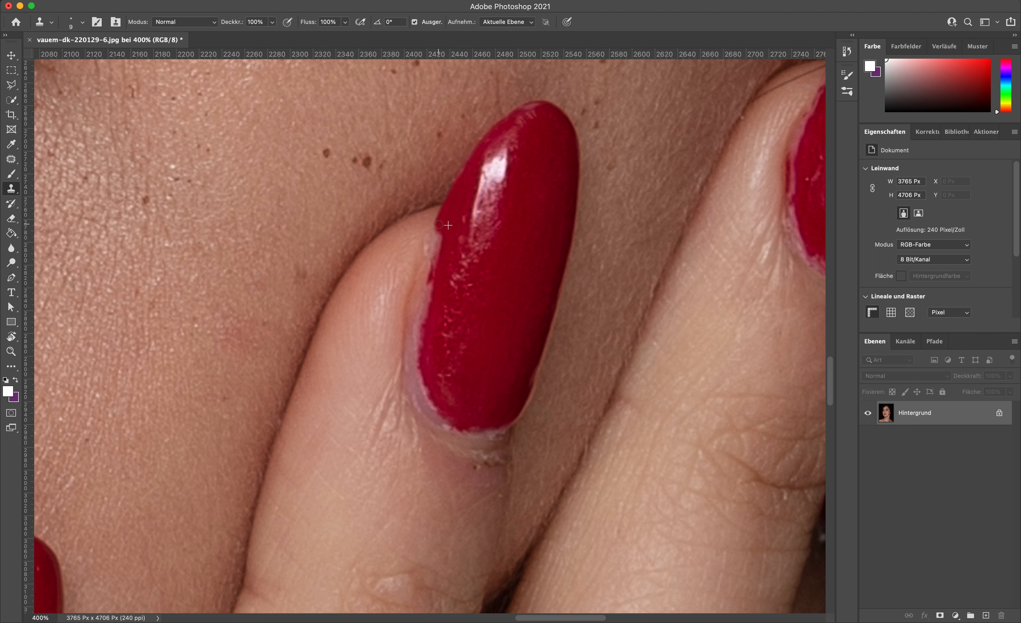
Clone red polish along the lower inner edge and cuticle of the middle fingernail to cover the whitish rim
{"action": "left_click", "coordinate": [462, 421], "text": "alt"}
{"action": "left_click_drag", "start_coordinate": [458, 427], "coordinate": [428, 402]}
{"action": "mouse_move", "coordinate": [440, 302]}
{"action": "left_mouse_down"}
{"action": "mouse_move", "coordinate": [410, 329]}
{"action": "mouse_move", "coordinate": [434, 241]}
{"action": "mouse_move", "coordinate": [410, 355]}
{"action": "mouse_move", "coordinate": [425, 392]}
{"action": "mouse_move", "coordinate": [417, 337]}
{"action": "mouse_move", "coordinate": [432, 391]}
{"action": "mouse_move", "coordinate": [417, 375]}
{"action": "mouse_move", "coordinate": [435, 415]}
{"action": "left_mouse_up"}
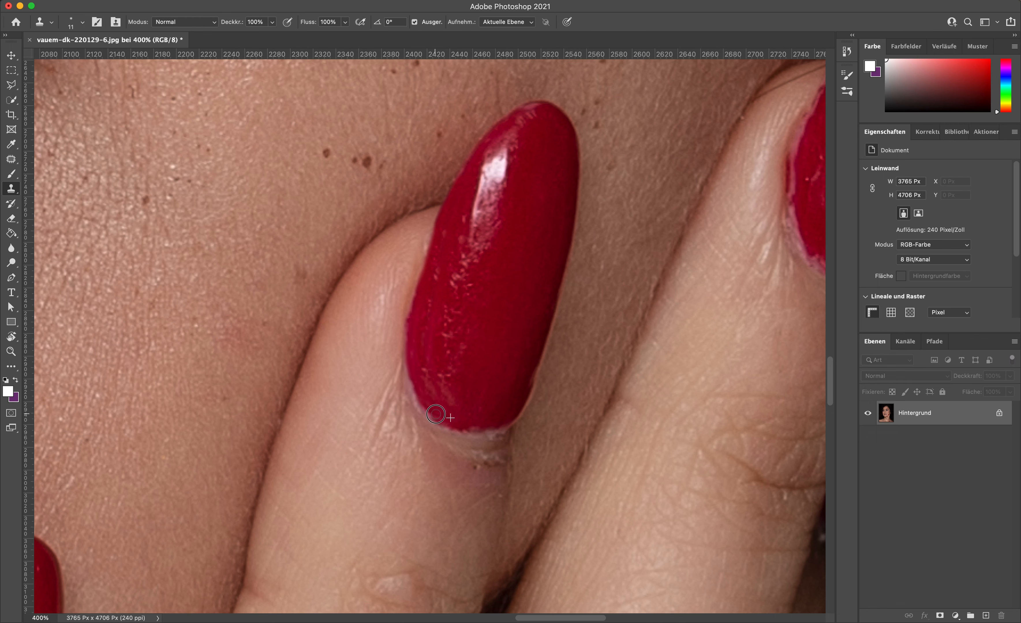
{"action": "left_click", "coordinate": [510, 421], "text": "alt"}
{"action": "left_click", "coordinate": [504, 427]}
{"action": "mouse_move", "coordinate": [504, 428]}
{"action": "left_mouse_down"}
{"action": "mouse_move", "coordinate": [455, 433]}
{"action": "mouse_move", "coordinate": [495, 431]}
{"action": "mouse_move", "coordinate": [430, 417]}
{"action": "mouse_move", "coordinate": [410, 357]}
{"action": "left_mouse_up"}
Patch the uneven polish and small specks on the lower and inner part of the middle fingernail, leaving nothing selected
{"action": "key", "text": "j"}
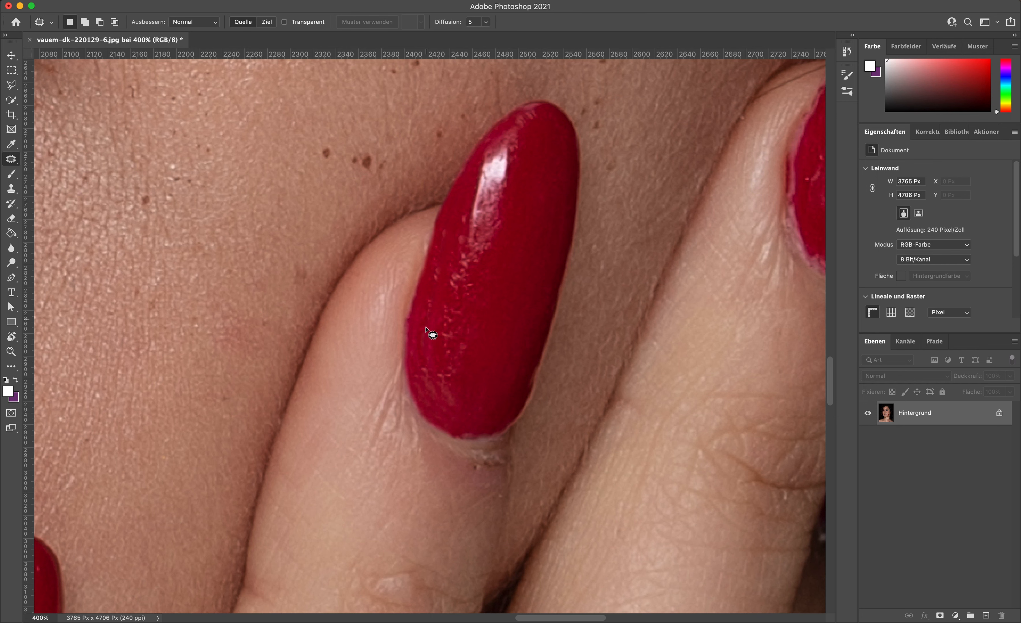
{"action": "mouse_move", "coordinate": [453, 385]}
{"action": "left_mouse_down"}
{"action": "mouse_move", "coordinate": [439, 364]}
{"action": "mouse_move", "coordinate": [416, 363]}
{"action": "mouse_move", "coordinate": [438, 398]}
{"action": "left_mouse_up"}
{"action": "mouse_move", "coordinate": [438, 351]}
{"action": "left_mouse_down"}
{"action": "mouse_move", "coordinate": [433, 291]}
{"action": "mouse_move", "coordinate": [428, 380]}
{"action": "mouse_move", "coordinate": [435, 352]}
{"action": "left_mouse_up"}
{"action": "left_click_drag", "start_coordinate": [434, 348], "coordinate": [499, 344]}
{"action": "mouse_move", "coordinate": [443, 258]}
{"action": "left_mouse_down"}
{"action": "mouse_move", "coordinate": [444, 225]}
{"action": "mouse_move", "coordinate": [430, 281]}
{"action": "mouse_move", "coordinate": [519, 282]}
{"action": "left_mouse_up"}
{"action": "key", "text": "super+d"}
Open the portrait in the Liquify filter to work on the middle fingernail
{"action": "left_click", "coordinate": [323, 1]}
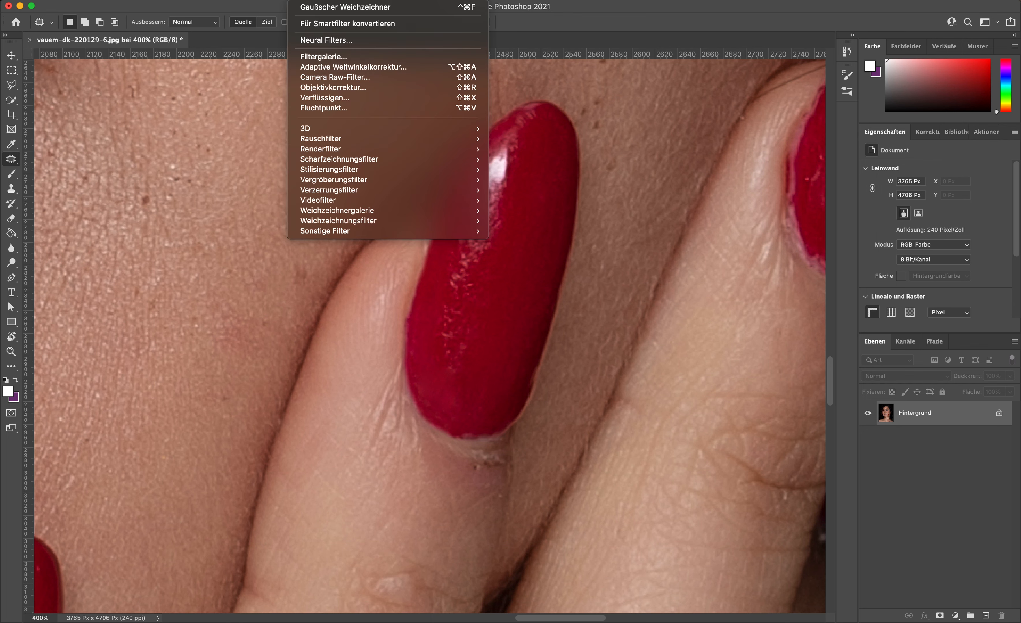
{"action": "left_click", "coordinate": [332, 98]}
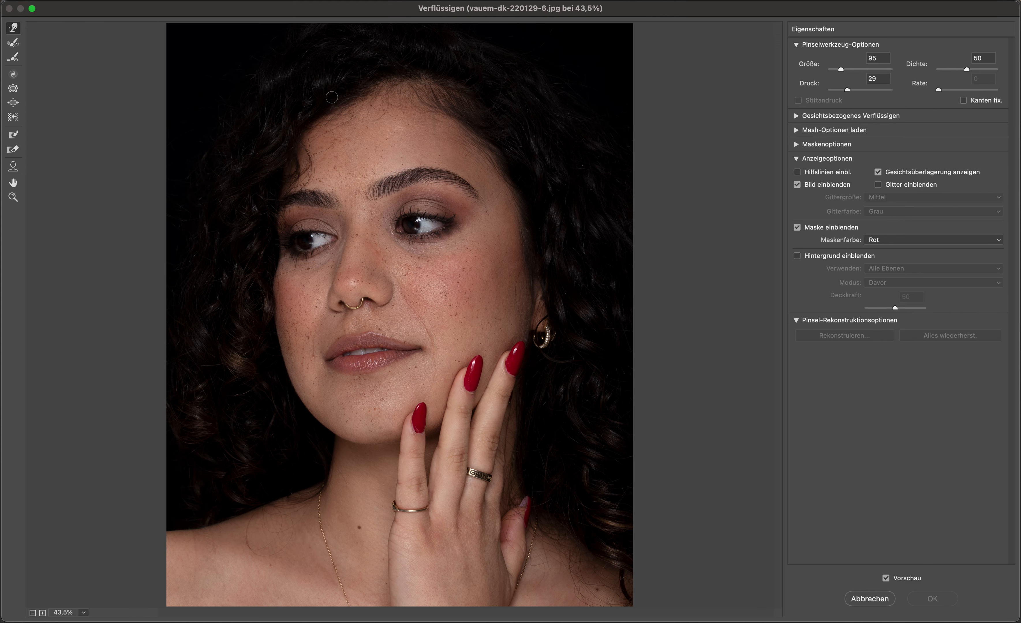
{"action": "key", "text": "super+plus"}
{"action": "key", "text": "super+plus"}
{"action": "key", "text": "super+plus"}
{"action": "key", "text": "super+plus"}
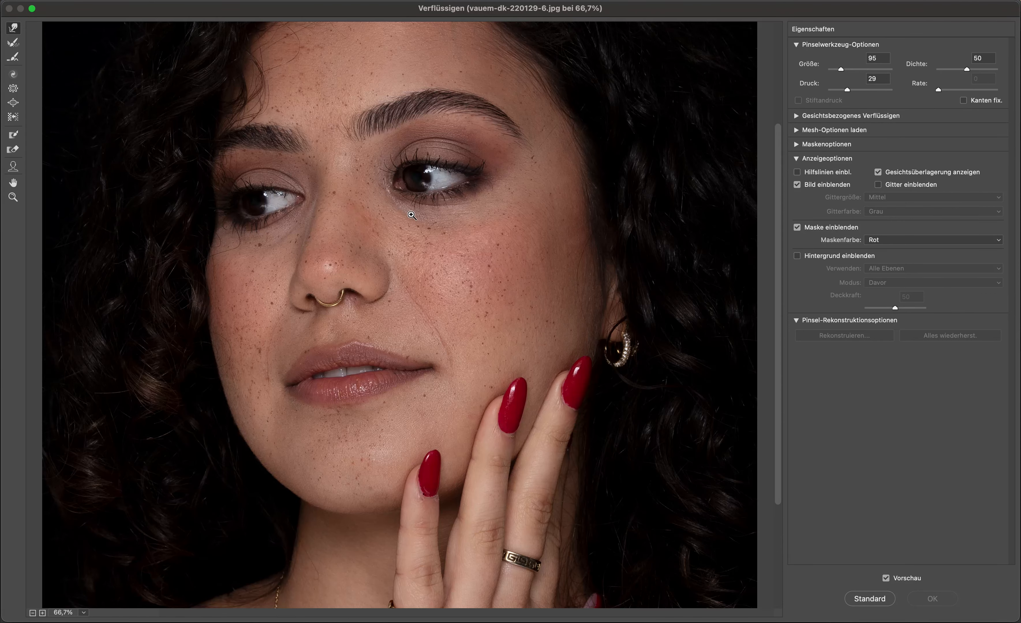
{"action": "scroll", "coordinate": [559, 346], "scroll_direction": "down", "scroll_amount": 6}
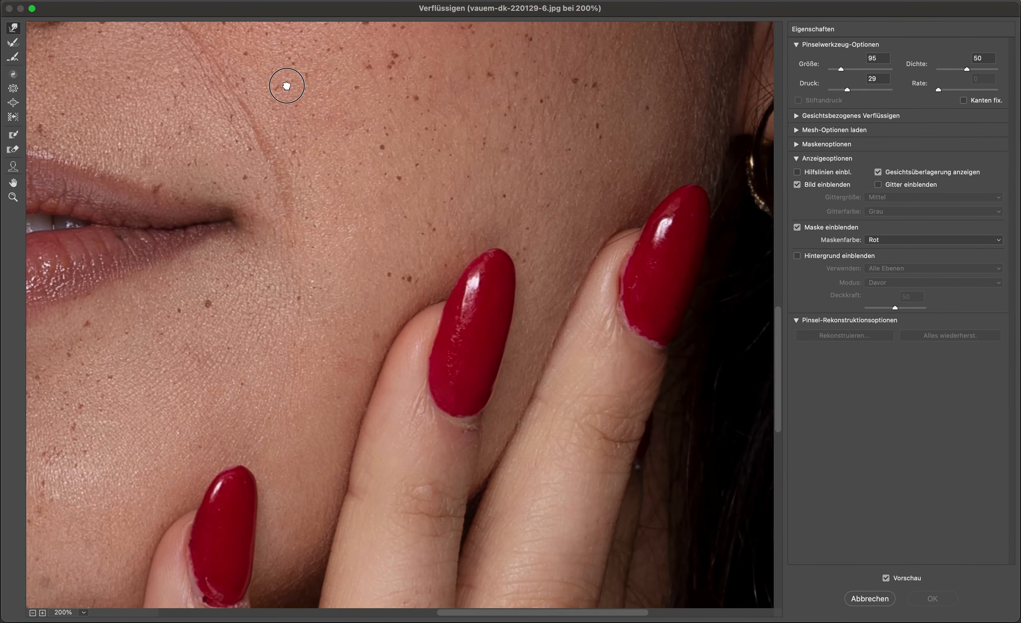
{"action": "key", "text": "super+plus"}
{"action": "scroll", "coordinate": [442, 280], "scroll_direction": "right", "scroll_amount": 1}
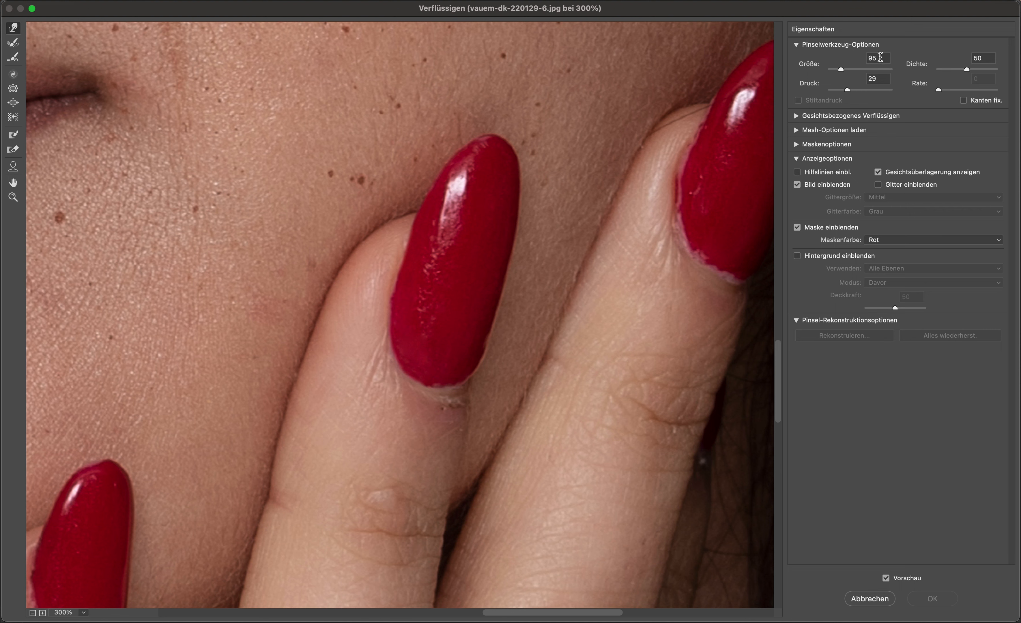
Smooth the middle fingernail's inner edge by forward-warping it with a brush size of about 84, then apply the Liquify filter
{"action": "mouse_move", "coordinate": [433, 275]}
{"action": "left_mouse_down", "text": "ctrl+alt"}
{"action": "mouse_move", "coordinate": [388, 277]}
{"action": "mouse_move", "coordinate": [418, 281]}
{"action": "mouse_move", "coordinate": [343, 245]}
{"action": "left_mouse_up", "text": "ctrl+alt"}
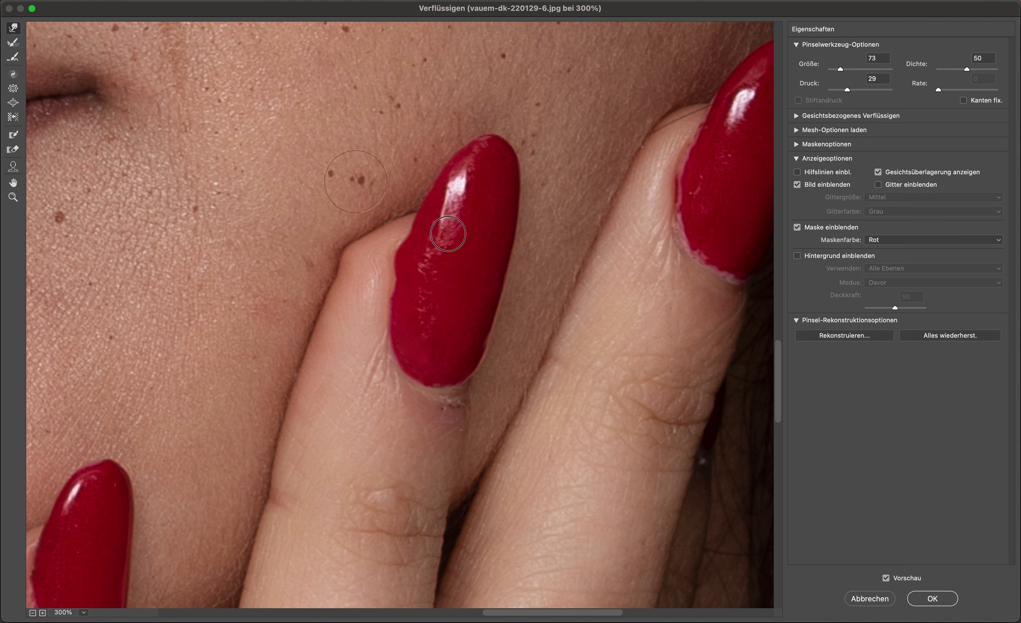
{"action": "key", "text": "super+alt+z"}
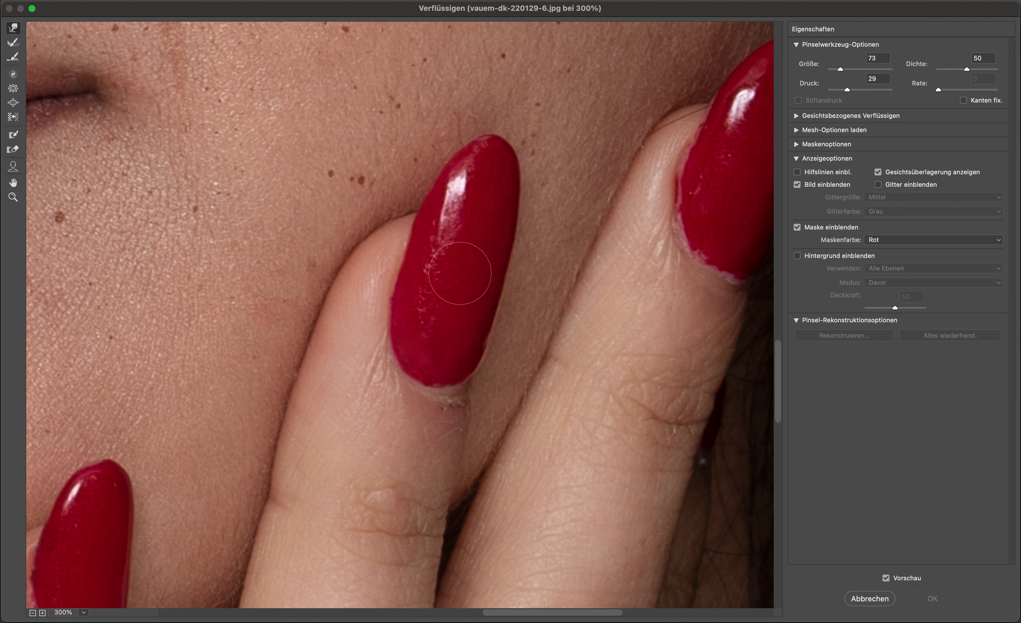
{"action": "left_click_drag", "start_coordinate": [461, 274], "coordinate": [412, 246], "text": "ctrl+alt"}
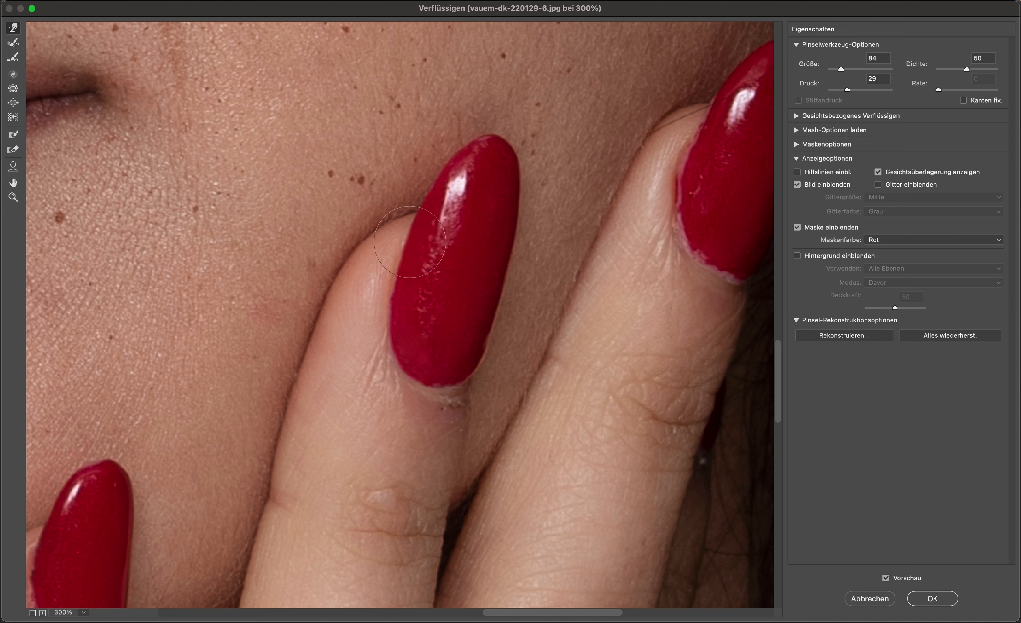
{"action": "left_click_drag", "start_coordinate": [456, 291], "coordinate": [367, 301], "text": "ctrl+alt"}
{"action": "left_click", "coordinate": [946, 600]}
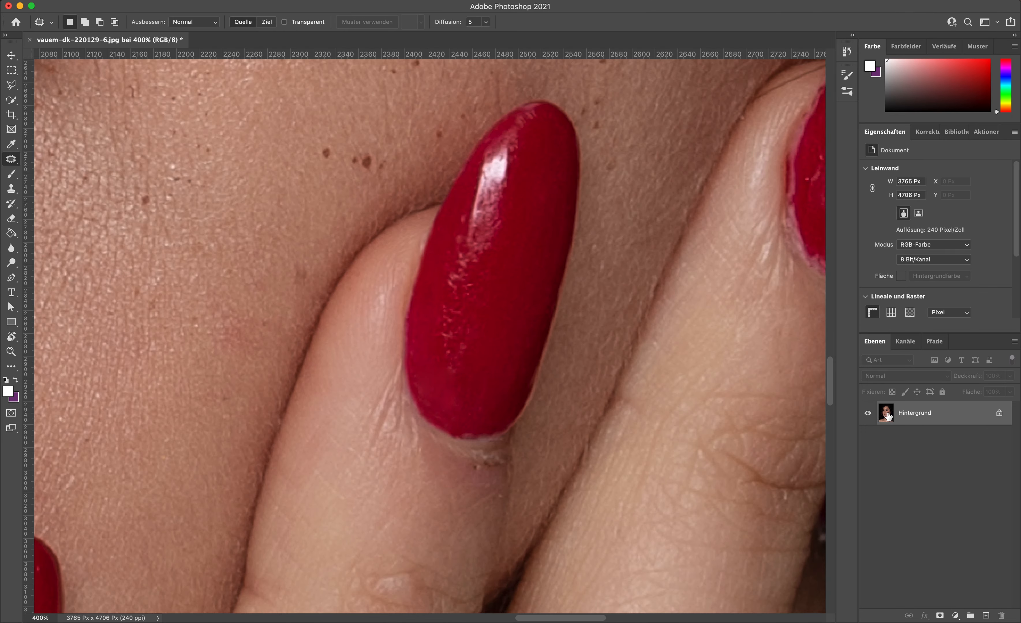
Compare the original snapshot with the liquified state in the history, for the whole portrait and for the fingernails close up
{"action": "key", "text": "super+0"}
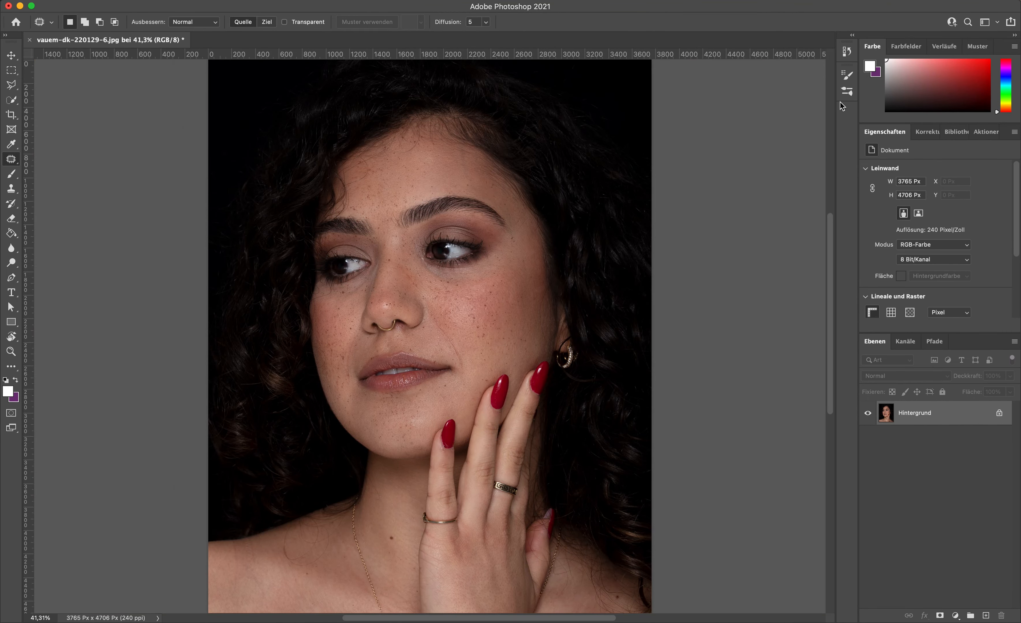
{"action": "left_click", "coordinate": [852, 35]}
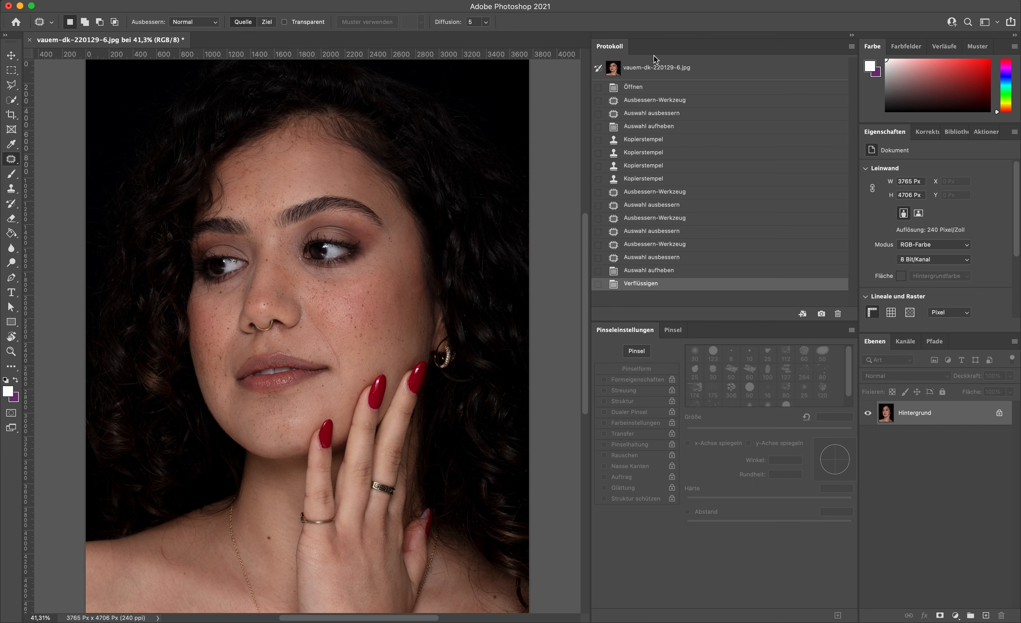
{"action": "left_click", "coordinate": [657, 65]}
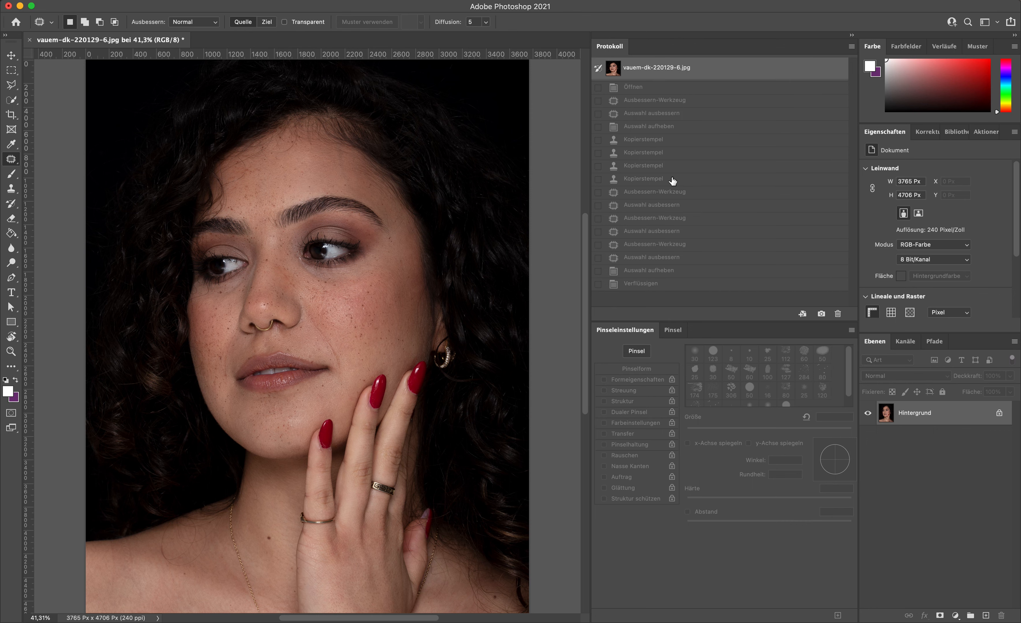
{"action": "left_click", "coordinate": [644, 284]}
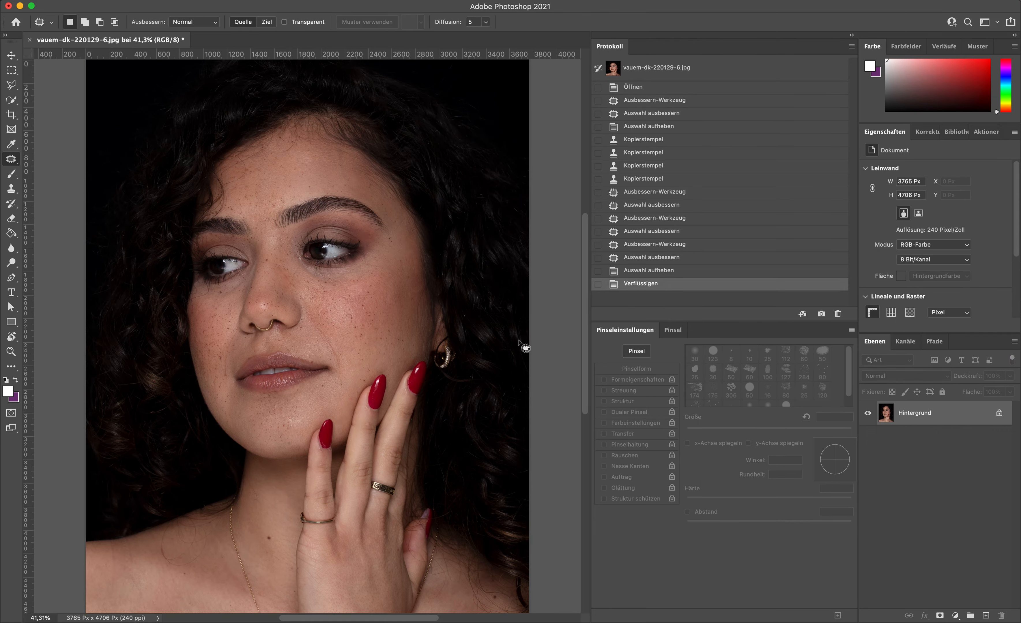
{"action": "key", "text": "super+1"}
{"action": "key", "text": "super+plus"}
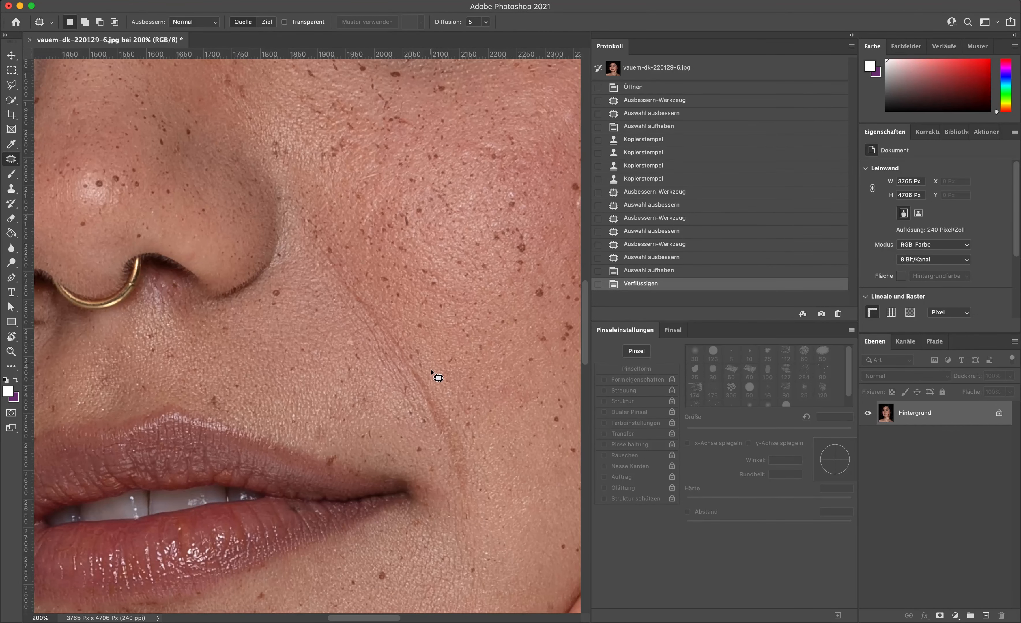
{"action": "scroll", "coordinate": [432, 376], "scroll_direction": "down", "scroll_amount": 10}
{"action": "scroll", "coordinate": [433, 376], "scroll_direction": "right", "scroll_amount": 5}
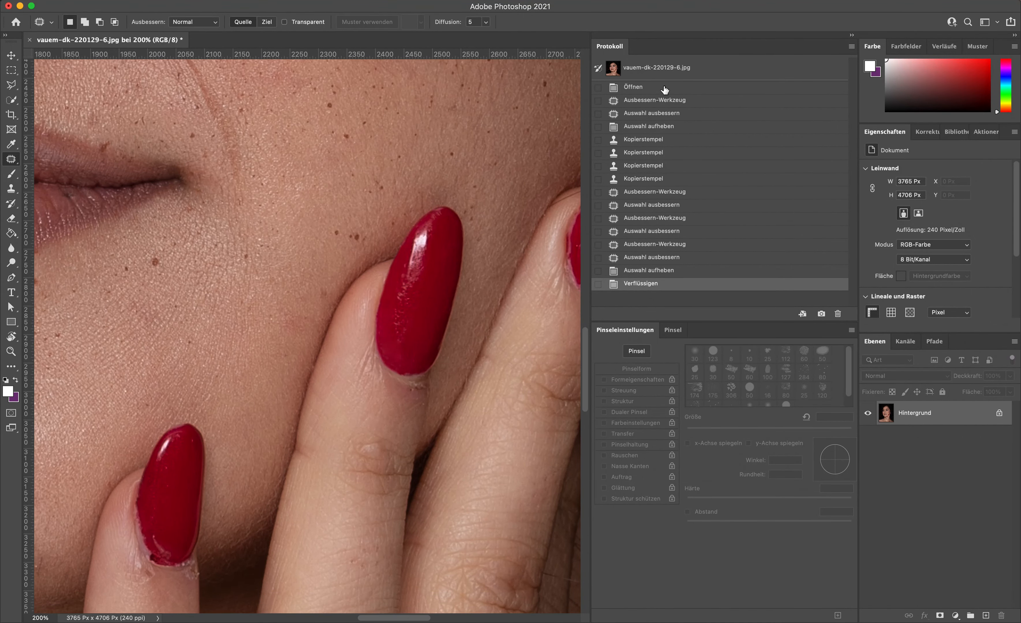
{"action": "left_click", "coordinate": [662, 74]}
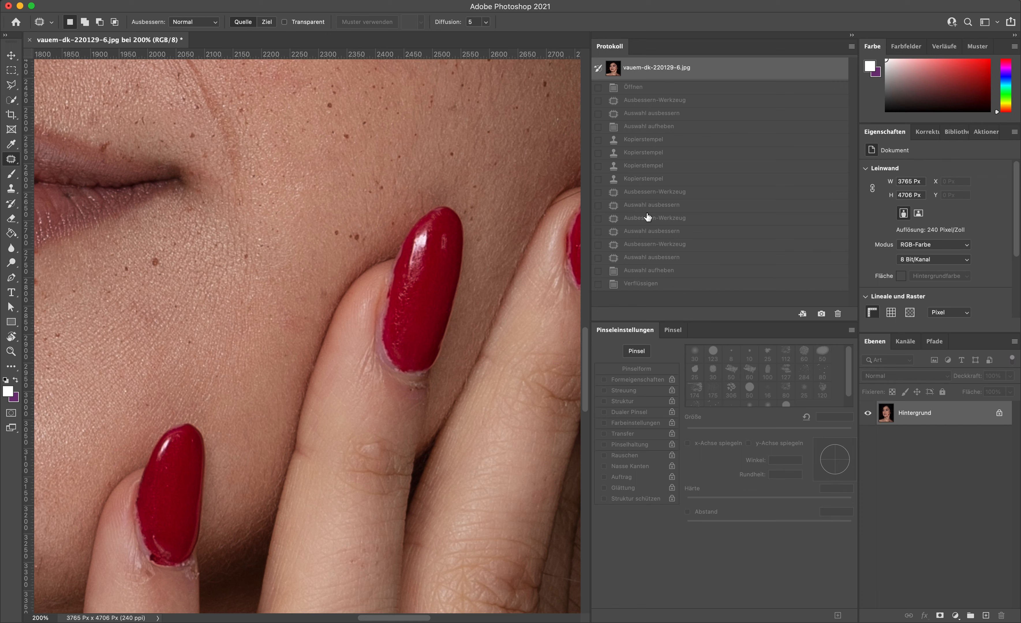
{"action": "left_click", "coordinate": [647, 284]}
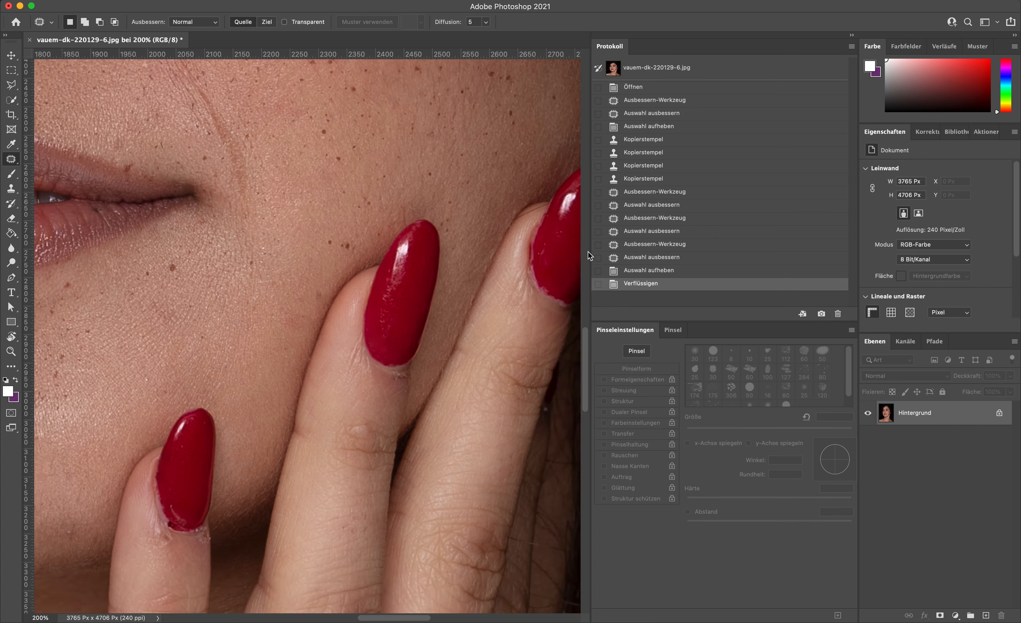
{"action": "key", "text": "super+0"}
{"action": "left_click", "coordinate": [852, 35]}
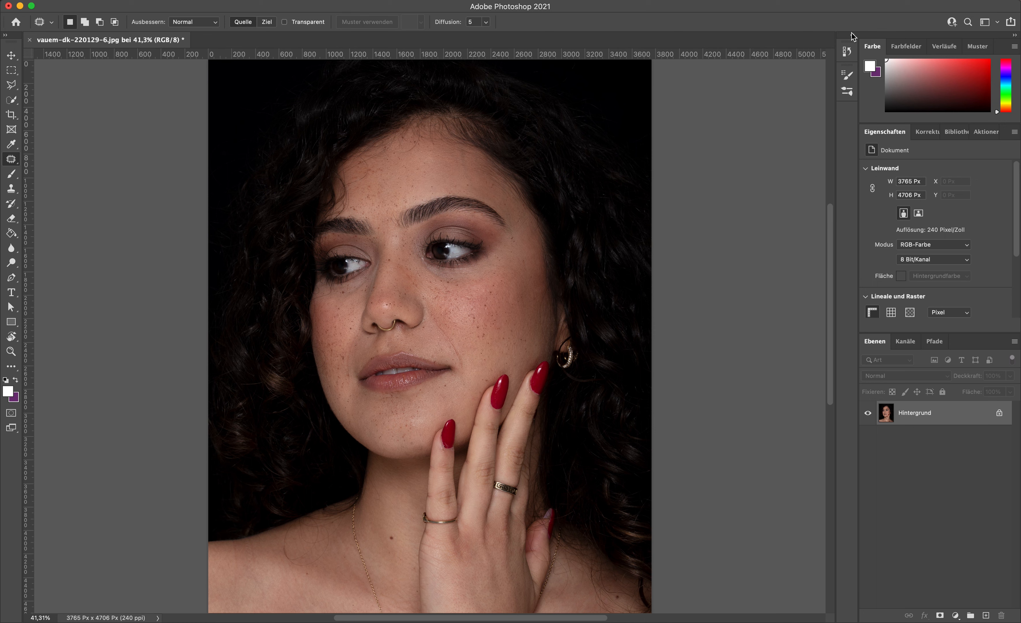
Duplicate the background layer and run the Dodge & Burn action from the Photoshop Masterclass Tuition set
{"action": "key", "text": "v"}
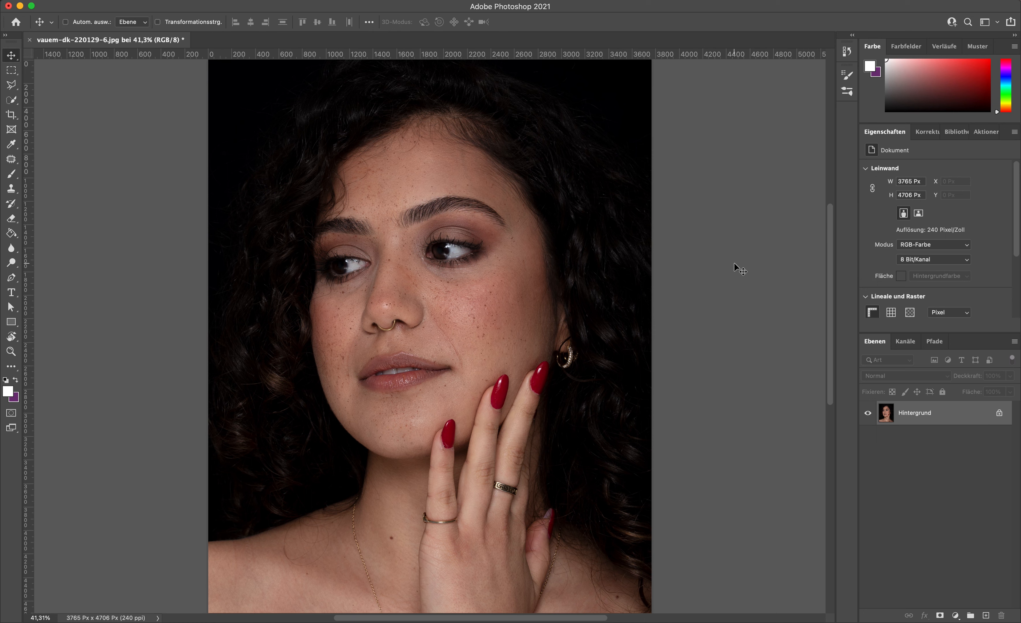
{"action": "key", "text": "super+j"}
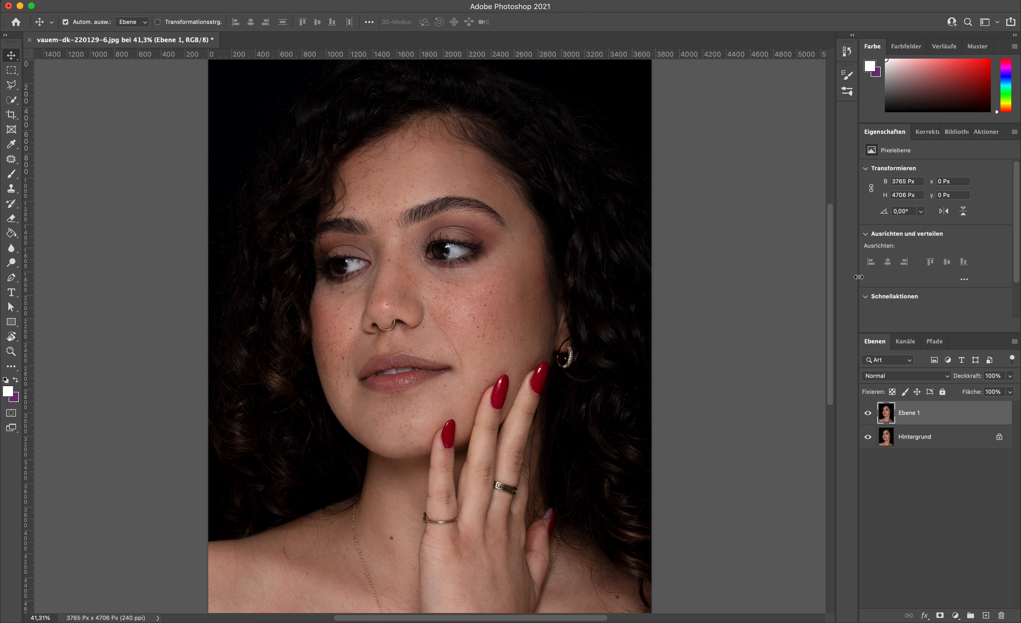
{"action": "left_click", "coordinate": [985, 132]}
{"action": "left_click", "coordinate": [954, 192]}
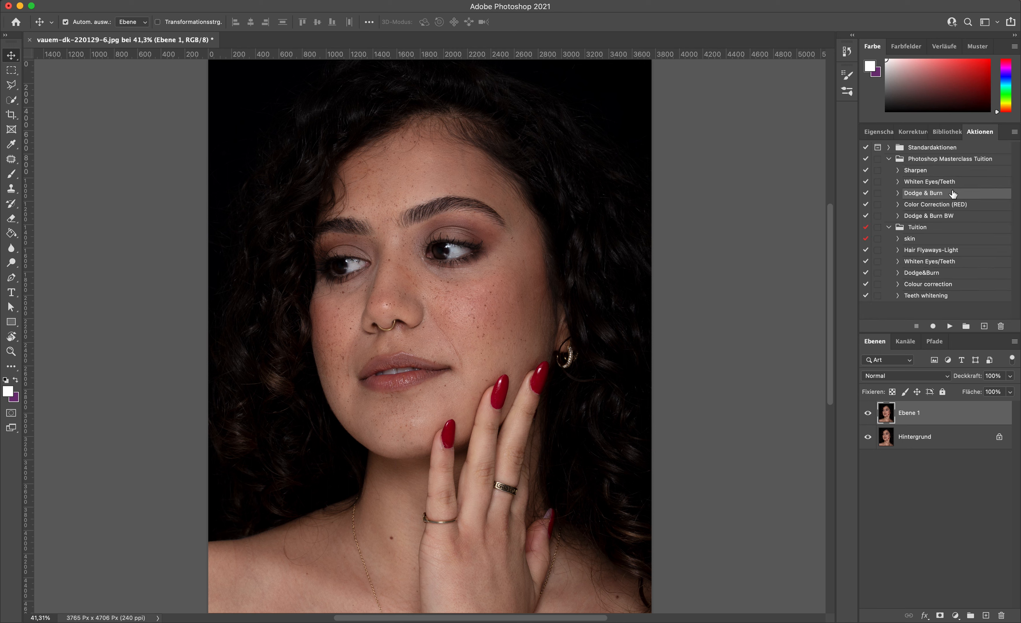
{"action": "double_click", "coordinate": [950, 193]}
{"action": "key", "text": "Escape"}
{"action": "left_click", "coordinate": [949, 325]}
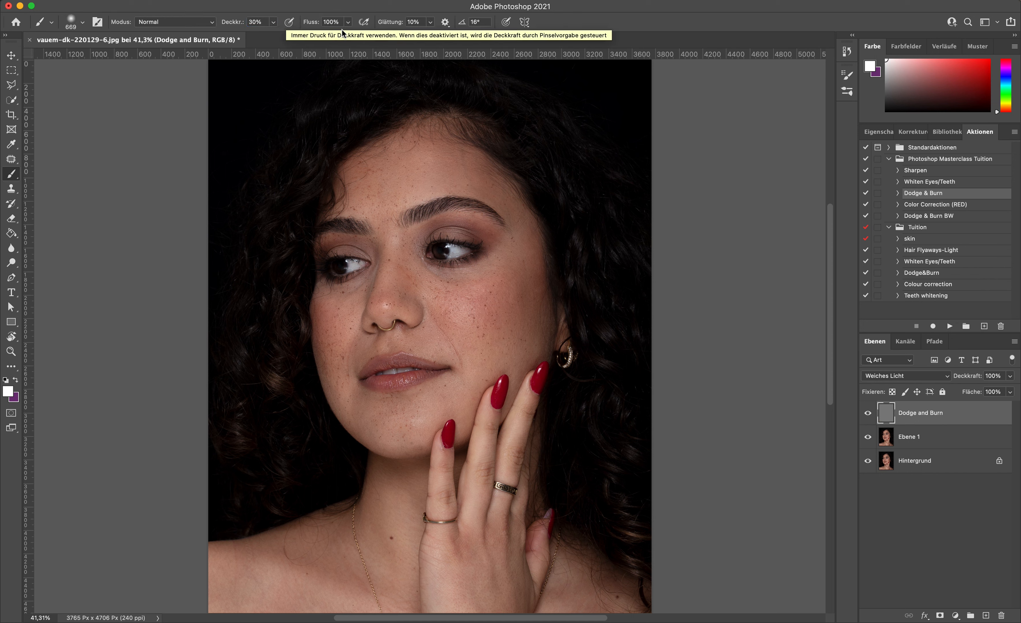
Set the brush flow to 30% and reset the painting colours to black and white with white in the foreground
{"action": "double_click", "coordinate": [331, 21]}
{"action": "type", "text": "30"}
{"action": "key", "text": "Return"}
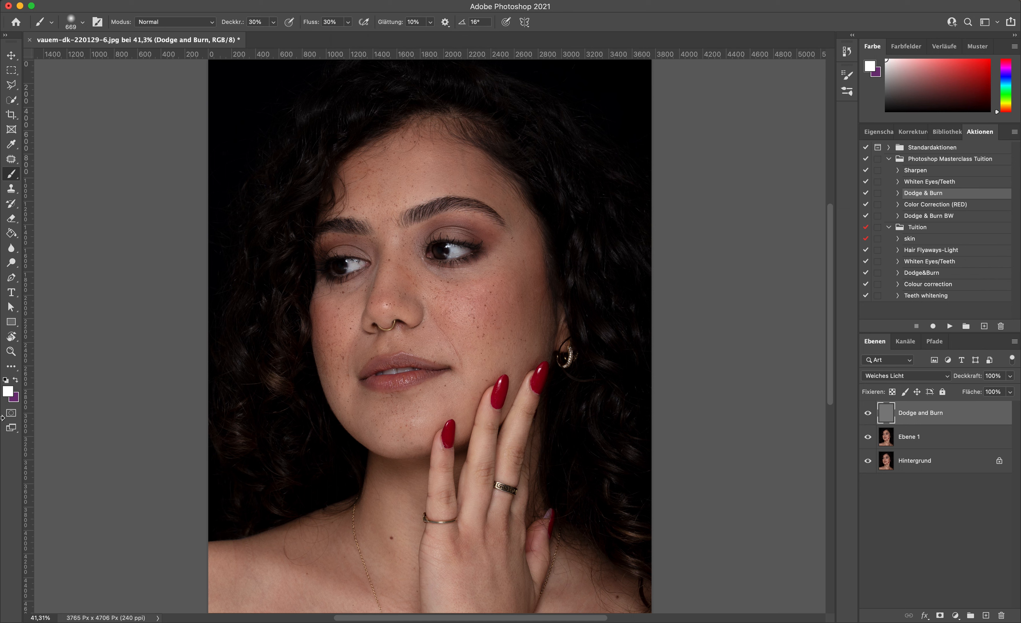
{"action": "left_click", "coordinate": [5, 380]}
{"action": "key", "text": "x"}
Dodge the near cheek in white with a brush of about 326 and the nose tip with one of about 136
{"action": "left_click_drag", "start_coordinate": [493, 319], "coordinate": [463, 314]}
{"action": "key", "text": "v"}
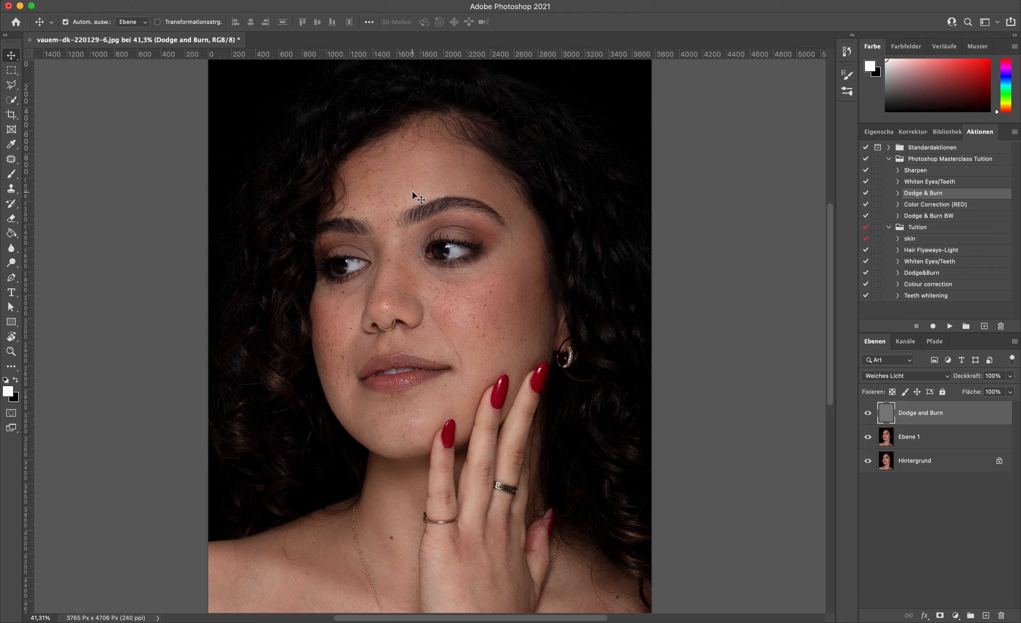
{"action": "key", "text": "b"}
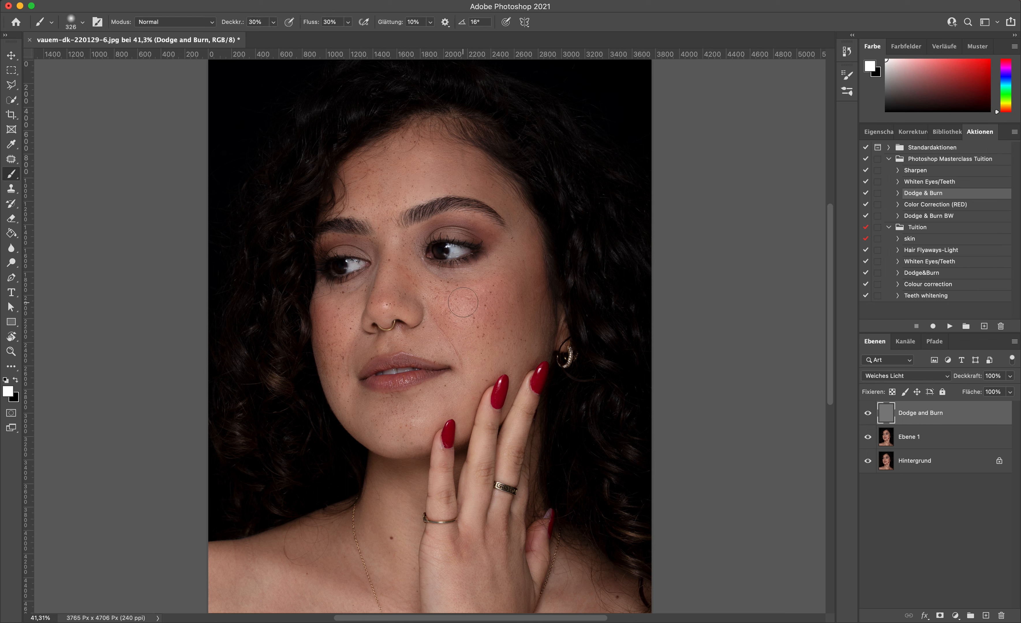
{"action": "mouse_move", "coordinate": [463, 303]}
{"action": "left_mouse_down"}
{"action": "mouse_move", "coordinate": [487, 288]}
{"action": "mouse_move", "coordinate": [462, 306]}
{"action": "mouse_move", "coordinate": [425, 303]}
{"action": "left_mouse_up"}
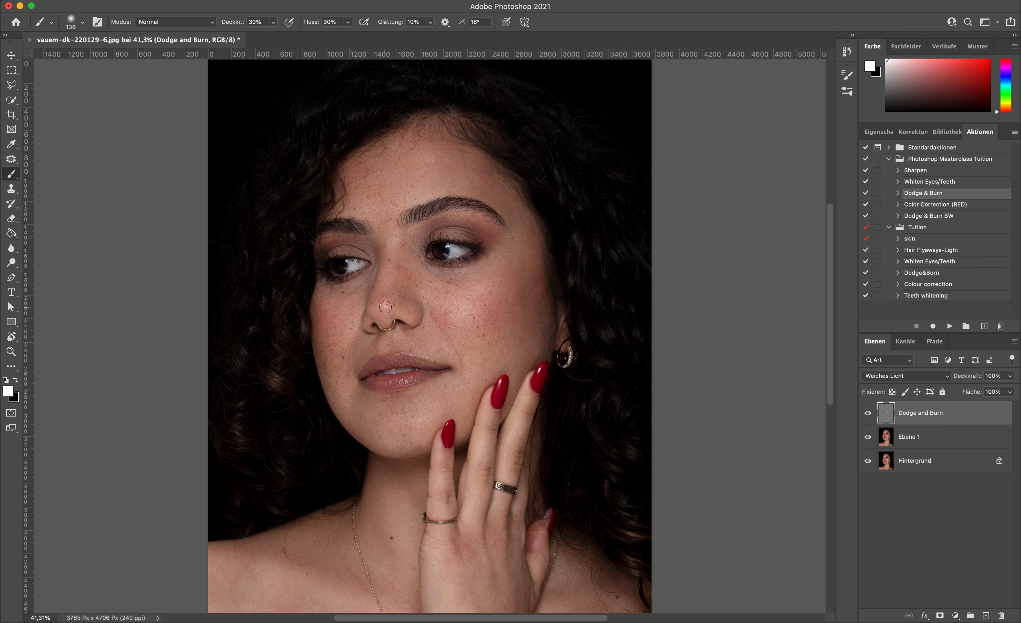
{"action": "left_click_drag", "start_coordinate": [384, 305], "coordinate": [387, 307]}
Brighten the forehead with a brush of about 335, and the near eyelid and nose with one of about 129
{"action": "mouse_move", "coordinate": [392, 249]}
{"action": "left_mouse_down"}
{"action": "mouse_move", "coordinate": [393, 223]}
{"action": "mouse_move", "coordinate": [393, 251]}
{"action": "mouse_move", "coordinate": [394, 227]}
{"action": "mouse_move", "coordinate": [422, 225]}
{"action": "left_mouse_up"}
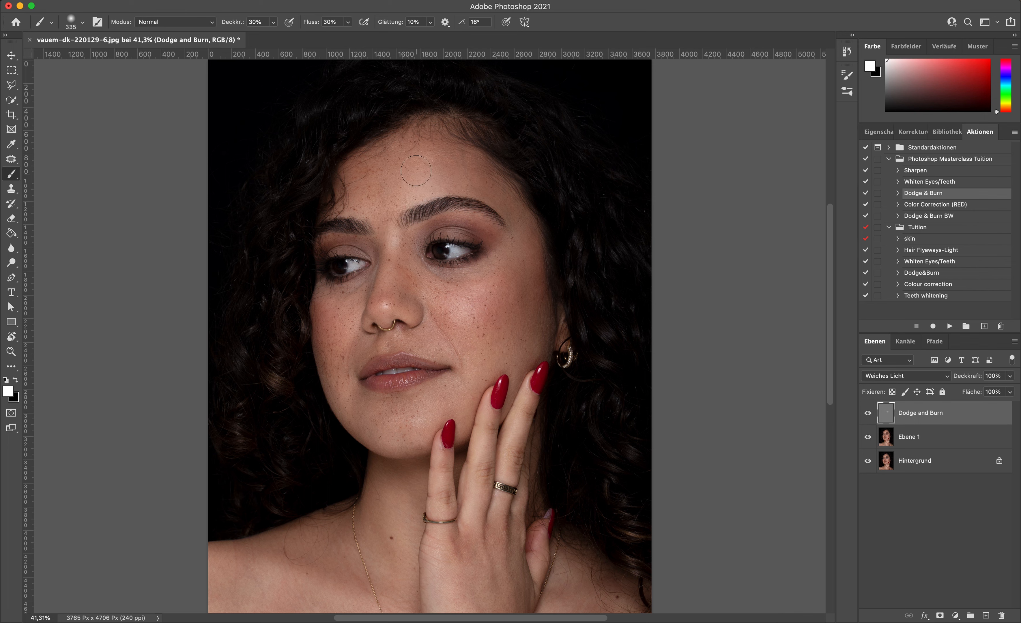
{"action": "left_click_drag", "start_coordinate": [472, 252], "coordinate": [447, 255]}
{"action": "mouse_move", "coordinate": [450, 215]}
{"action": "left_mouse_down"}
{"action": "mouse_move", "coordinate": [485, 224]}
{"action": "mouse_move", "coordinate": [457, 216]}
{"action": "mouse_move", "coordinate": [462, 236]}
{"action": "mouse_move", "coordinate": [432, 237]}
{"action": "mouse_move", "coordinate": [469, 235]}
{"action": "mouse_move", "coordinate": [466, 253]}
{"action": "mouse_move", "coordinate": [431, 264]}
{"action": "left_mouse_up"}
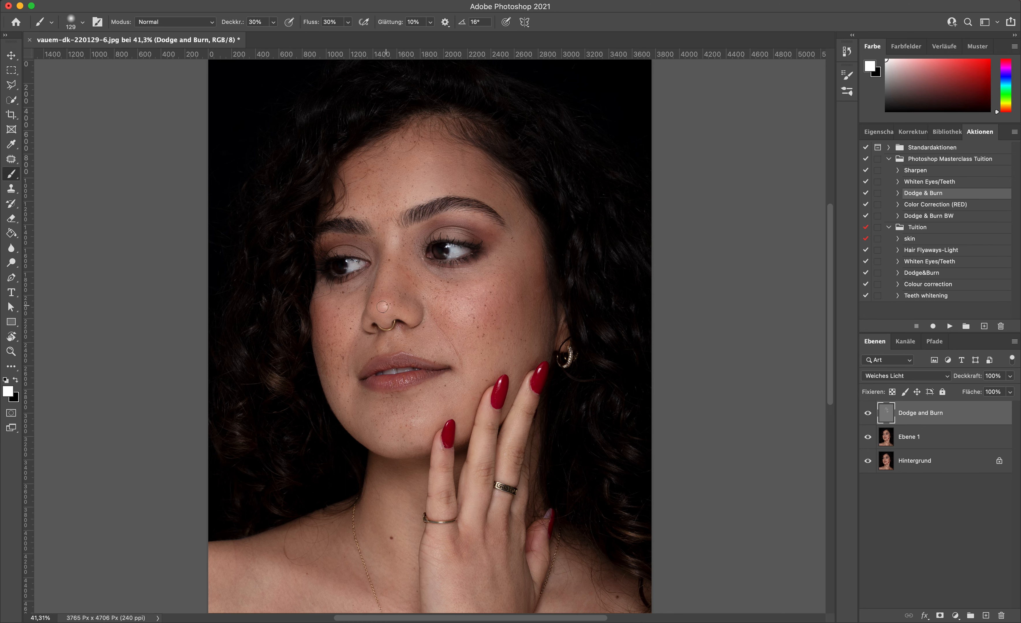
{"action": "mouse_move", "coordinate": [382, 306]}
{"action": "left_mouse_down"}
{"action": "mouse_move", "coordinate": [393, 300]}
{"action": "mouse_move", "coordinate": [380, 302]}
{"action": "left_mouse_up"}
Dodge highlights on the lips with a 70 px brush and on the chin with a brush of about 334
{"action": "key", "text": "super+plus"}
{"action": "key", "text": "super+plus"}
{"action": "key", "text": "super+plus"}
{"action": "scroll", "coordinate": [411, 355], "scroll_direction": "down", "scroll_amount": 4}
{"action": "left_click_drag", "start_coordinate": [412, 355], "coordinate": [395, 354]}
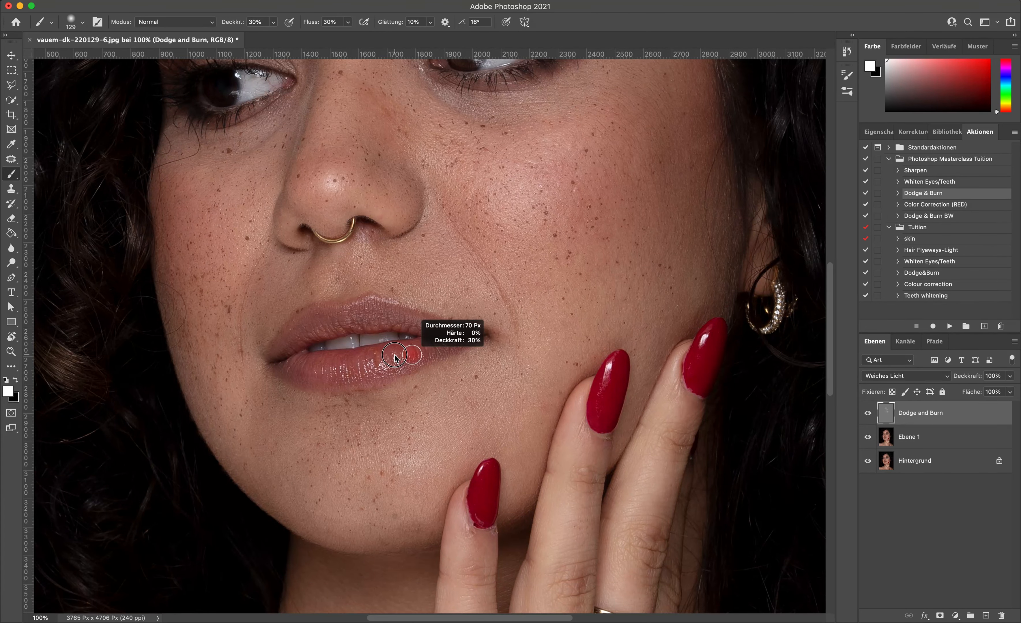
{"action": "mouse_move", "coordinate": [321, 314]}
{"action": "left_mouse_down"}
{"action": "mouse_move", "coordinate": [313, 304]}
{"action": "mouse_move", "coordinate": [386, 296]}
{"action": "mouse_move", "coordinate": [426, 308]}
{"action": "mouse_move", "coordinate": [367, 296]}
{"action": "mouse_move", "coordinate": [332, 308]}
{"action": "mouse_move", "coordinate": [386, 294]}
{"action": "mouse_move", "coordinate": [369, 278]}
{"action": "left_mouse_up"}
{"action": "mouse_move", "coordinate": [397, 367]}
{"action": "left_mouse_down"}
{"action": "mouse_move", "coordinate": [388, 367]}
{"action": "mouse_move", "coordinate": [438, 353]}
{"action": "mouse_move", "coordinate": [424, 353]}
{"action": "left_mouse_up"}
{"action": "left_click_drag", "start_coordinate": [425, 438], "coordinate": [444, 438]}
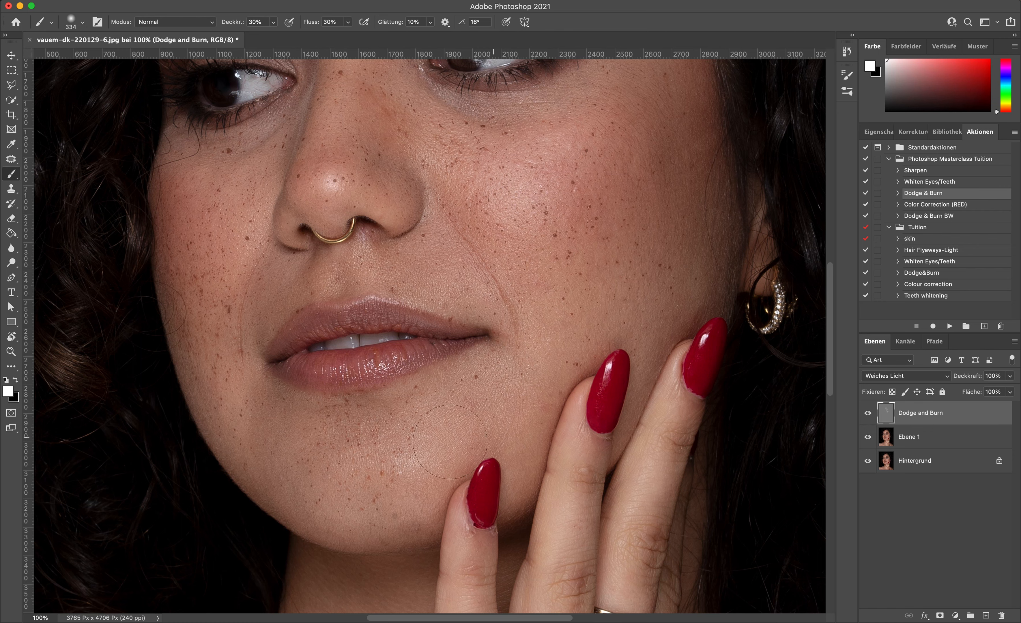
Brighten the far cheek with a brush of about 304 and compare the portrait with the Dodge and Burn layer hidden and shown
{"action": "key", "text": "super+0"}
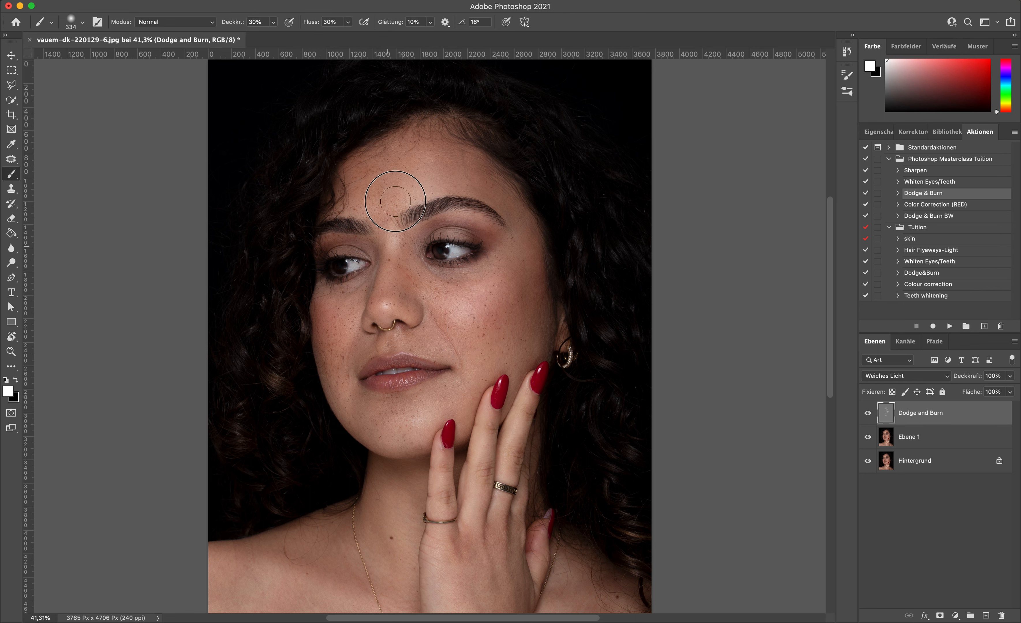
{"action": "mouse_move", "coordinate": [365, 286]}
{"action": "left_mouse_down"}
{"action": "mouse_move", "coordinate": [352, 287]}
{"action": "mouse_move", "coordinate": [365, 311]}
{"action": "mouse_move", "coordinate": [376, 310]}
{"action": "left_mouse_up"}
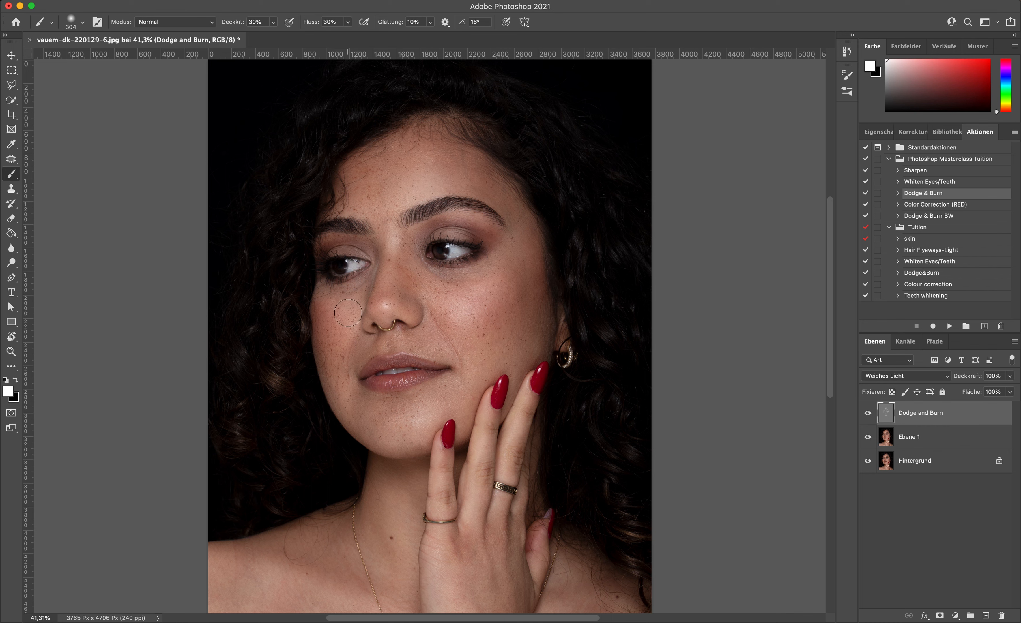
{"action": "left_click", "coordinate": [867, 413]}
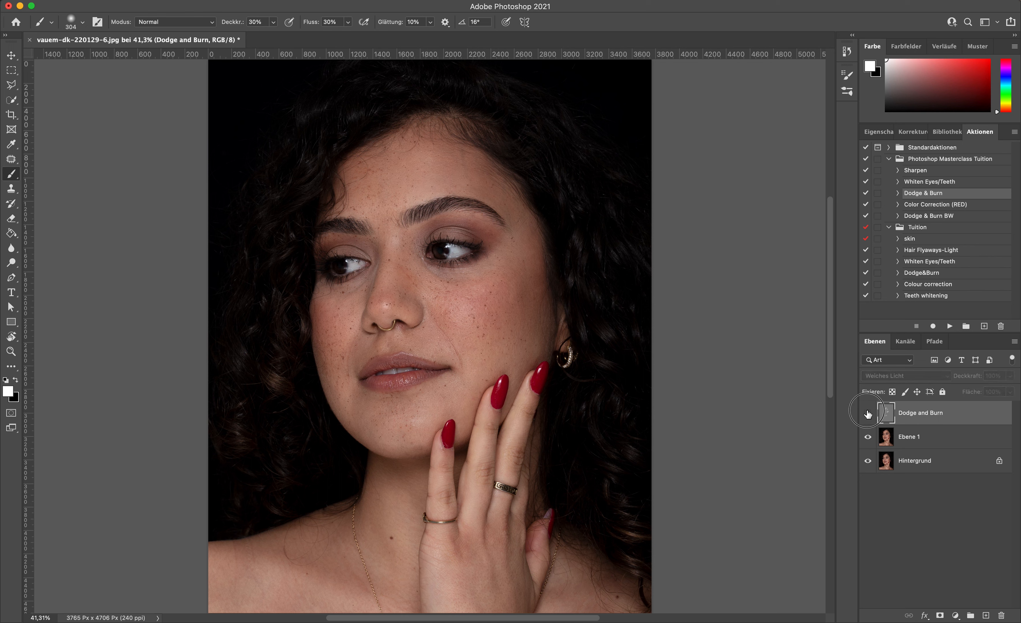
{"action": "left_click", "coordinate": [867, 413]}
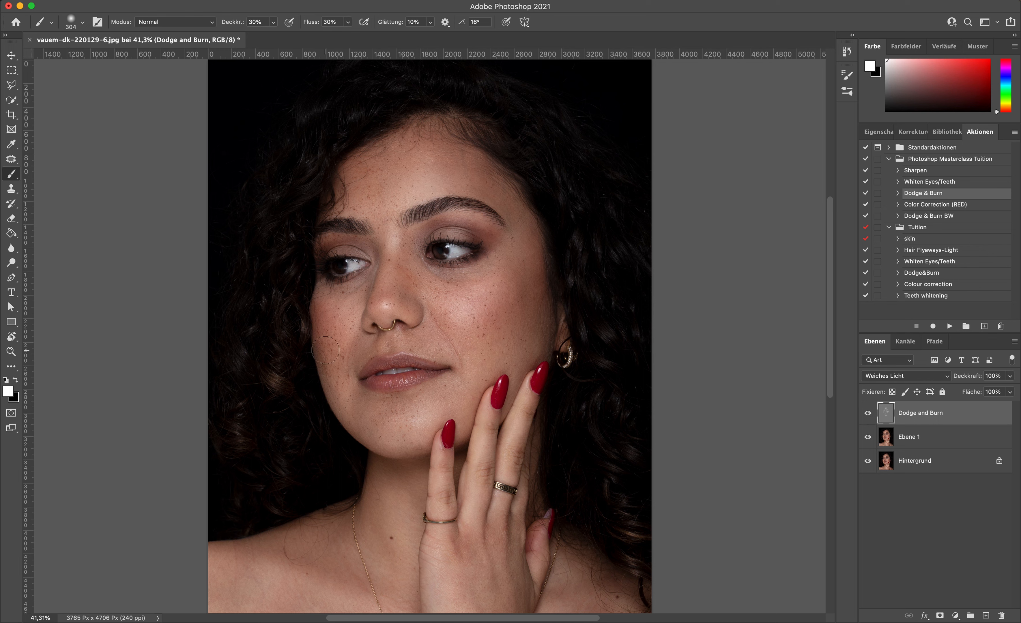
Switch to black and burn the near cheek contour and temple with a brush of about 459
{"action": "key", "text": "x"}
{"action": "left_click_drag", "start_coordinate": [507, 321], "coordinate": [541, 320]}
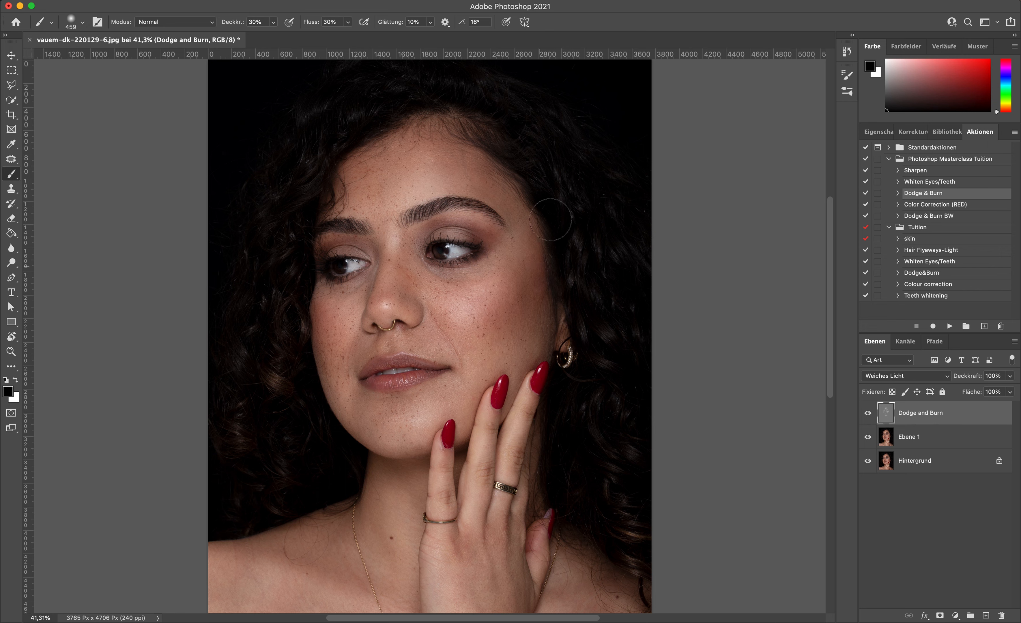
{"action": "mouse_move", "coordinate": [551, 219]}
{"action": "left_mouse_down"}
{"action": "mouse_move", "coordinate": [471, 137]}
{"action": "mouse_move", "coordinate": [557, 234]}
{"action": "mouse_move", "coordinate": [538, 215]}
{"action": "left_mouse_up"}
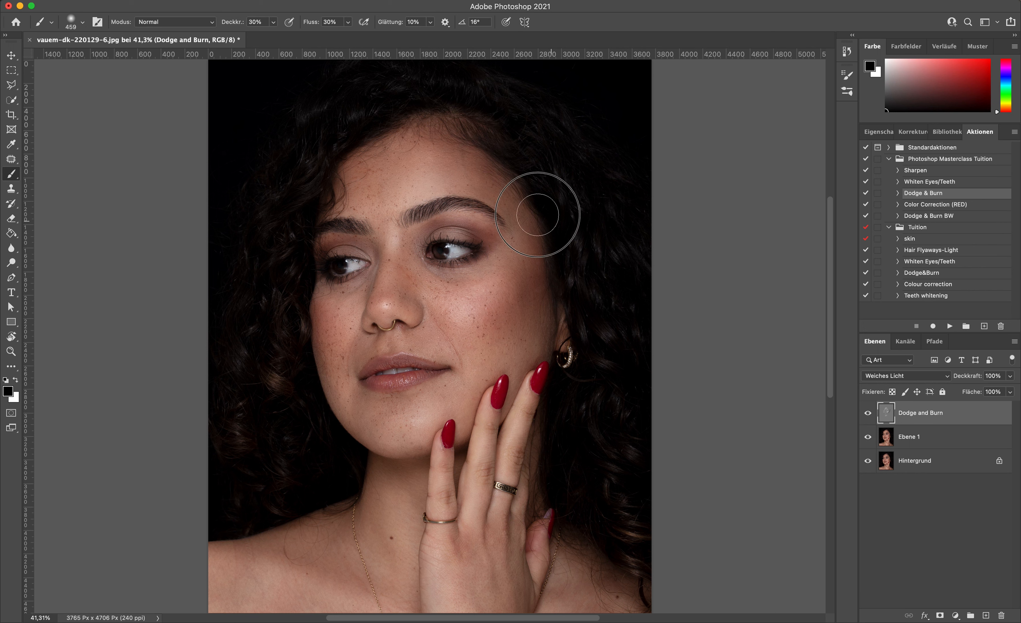
Burn shadows around the eyes and nose with a brush of about 149 to 181, and along the jawline with one of about 259
{"action": "left_click_drag", "start_coordinate": [476, 213], "coordinate": [442, 216]}
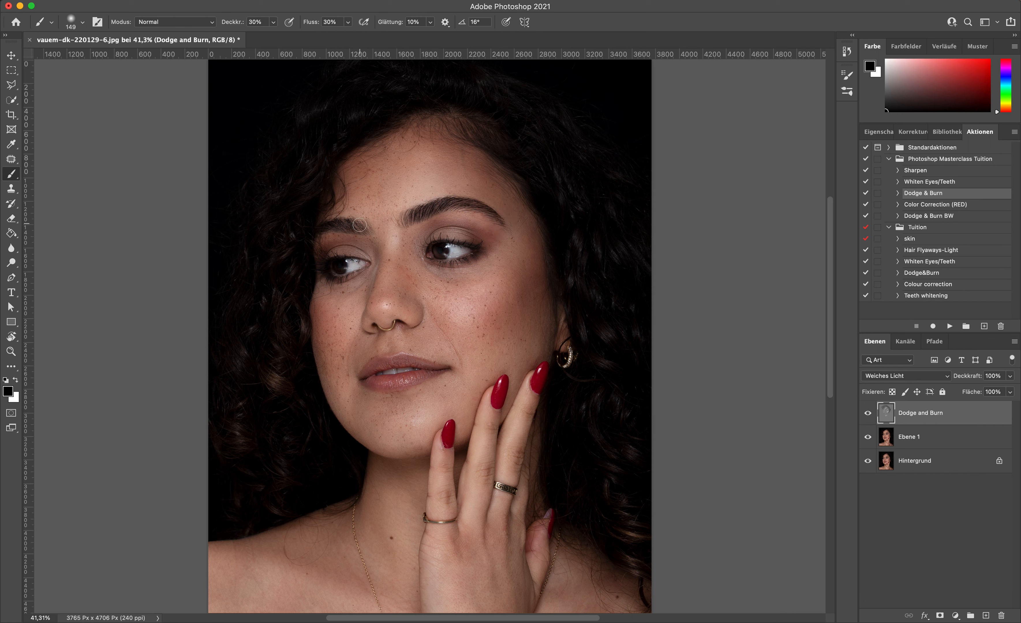
{"action": "left_click_drag", "start_coordinate": [411, 295], "coordinate": [414, 296]}
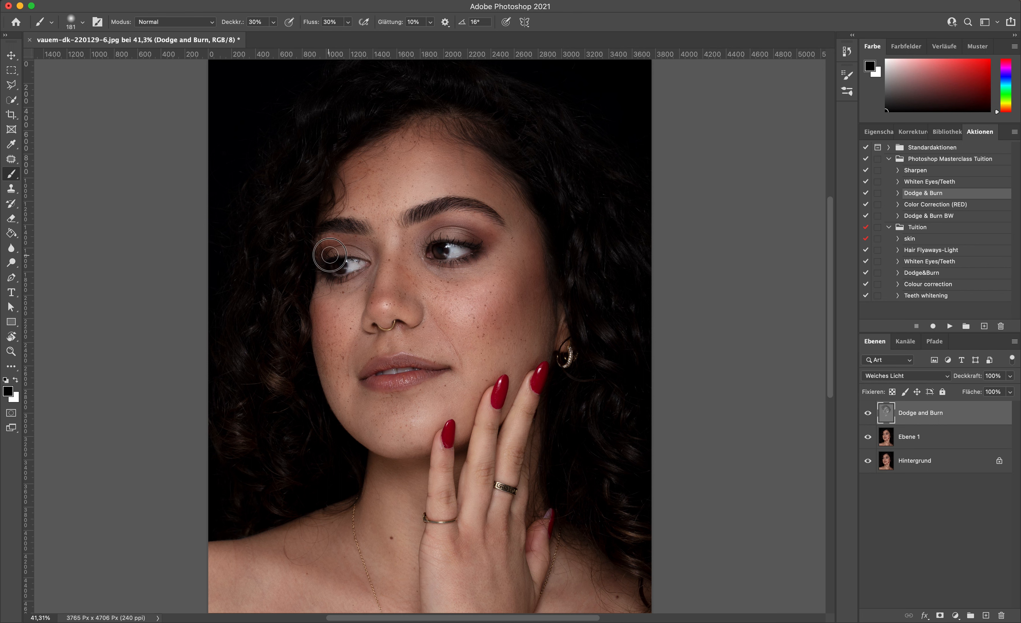
{"action": "left_click_drag", "start_coordinate": [324, 356], "coordinate": [331, 355]}
{"action": "left_click_drag", "start_coordinate": [420, 415], "coordinate": [421, 412]}
{"action": "left_click_drag", "start_coordinate": [386, 451], "coordinate": [401, 452]}
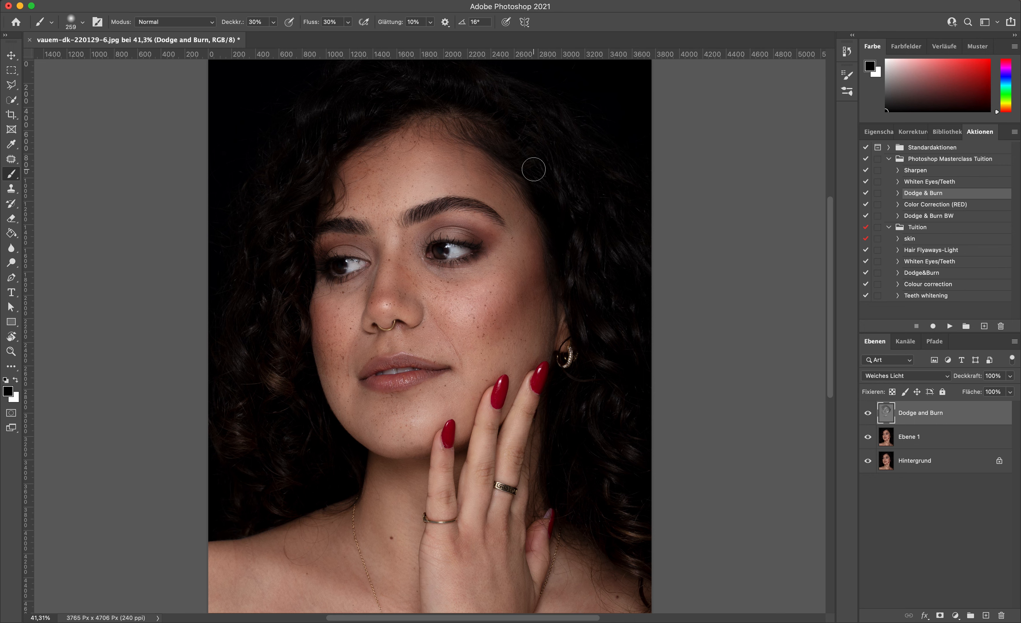
Compare the whole portrait with the Dodge and Burn layer hidden and shown
{"action": "key", "text": "v"}
{"action": "key", "text": "super+minus"}
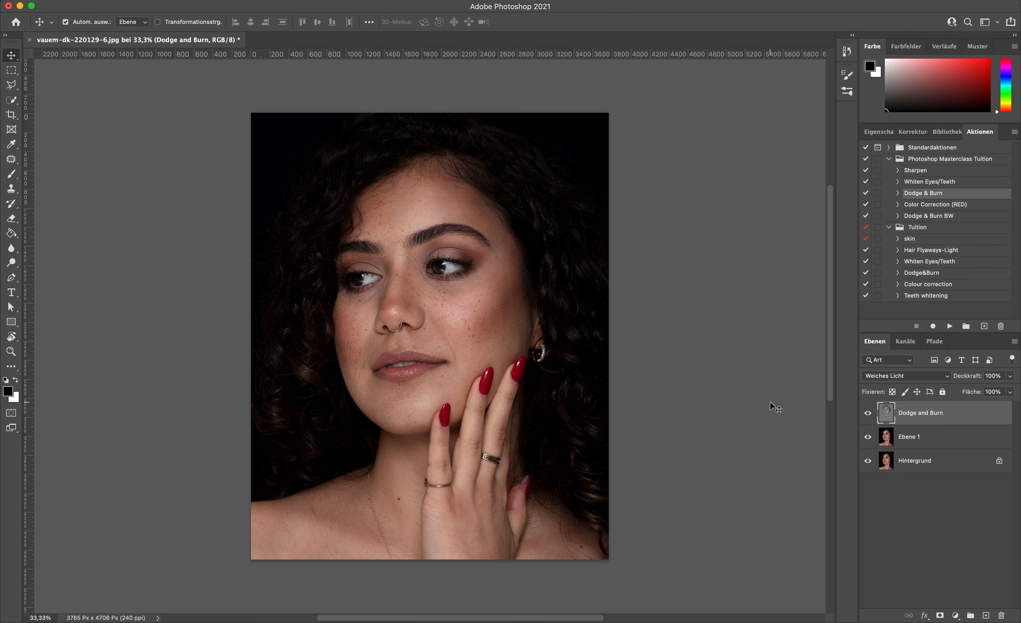
{"action": "left_click", "coordinate": [868, 415]}
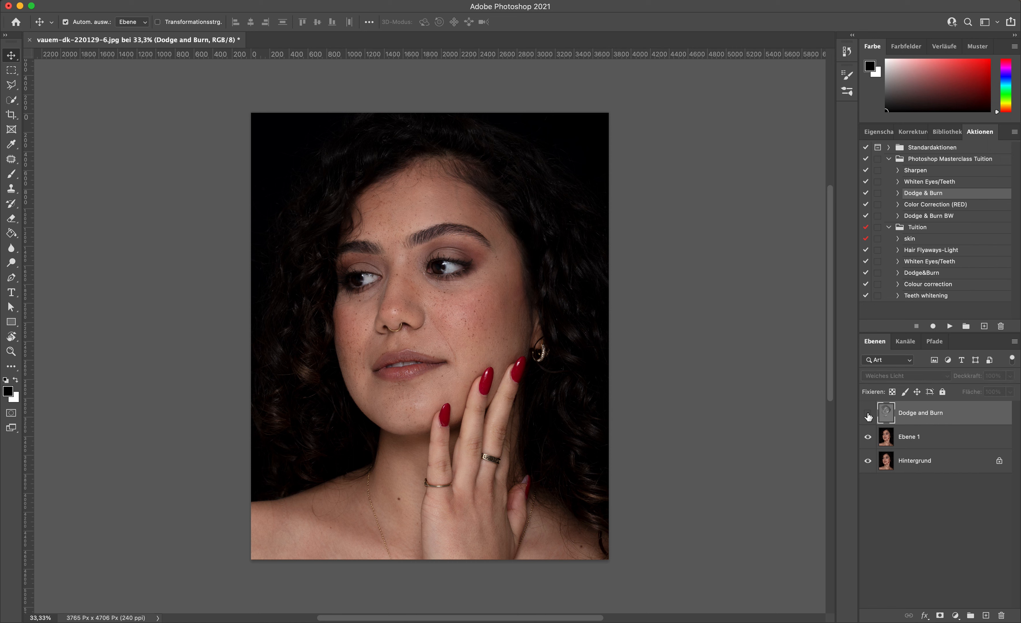
{"action": "left_click", "coordinate": [868, 415]}
{"action": "left_click", "coordinate": [868, 415]}
{"action": "left_click", "coordinate": [868, 415]}
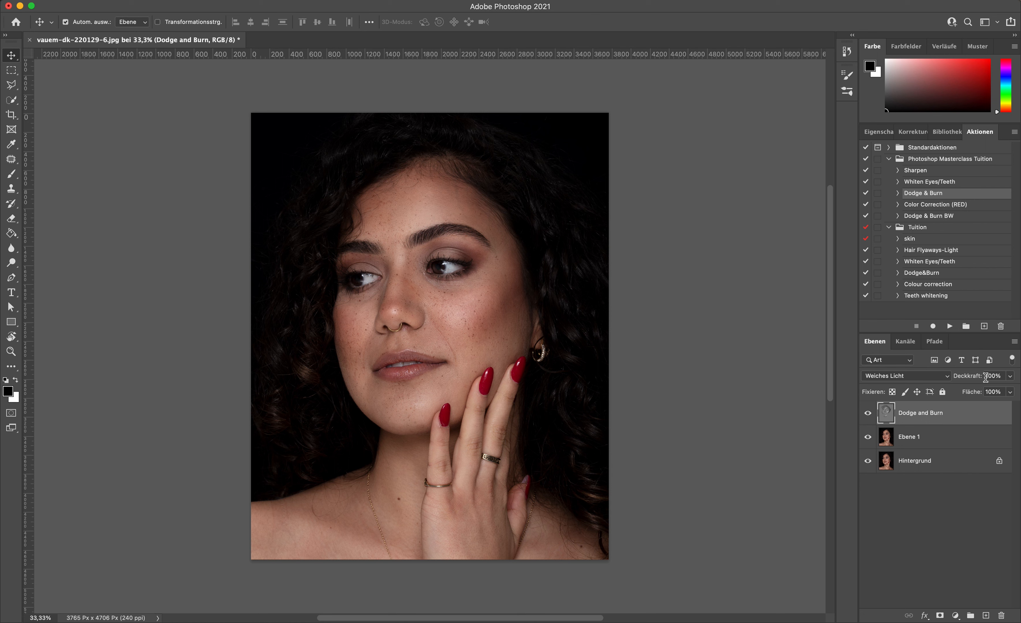
Lower the Dodge and Burn layer's opacity to 57% and check the softened effect by hiding and showing the layer
{"action": "mouse_move", "coordinate": [971, 376]}
{"action": "left_mouse_down"}
{"action": "mouse_move", "coordinate": [943, 379]}
{"action": "mouse_move", "coordinate": [955, 385]}
{"action": "left_mouse_up"}
{"action": "left_click", "coordinate": [868, 415]}
{"action": "left_click", "coordinate": [867, 415]}
{"action": "left_click", "coordinate": [867, 415]}
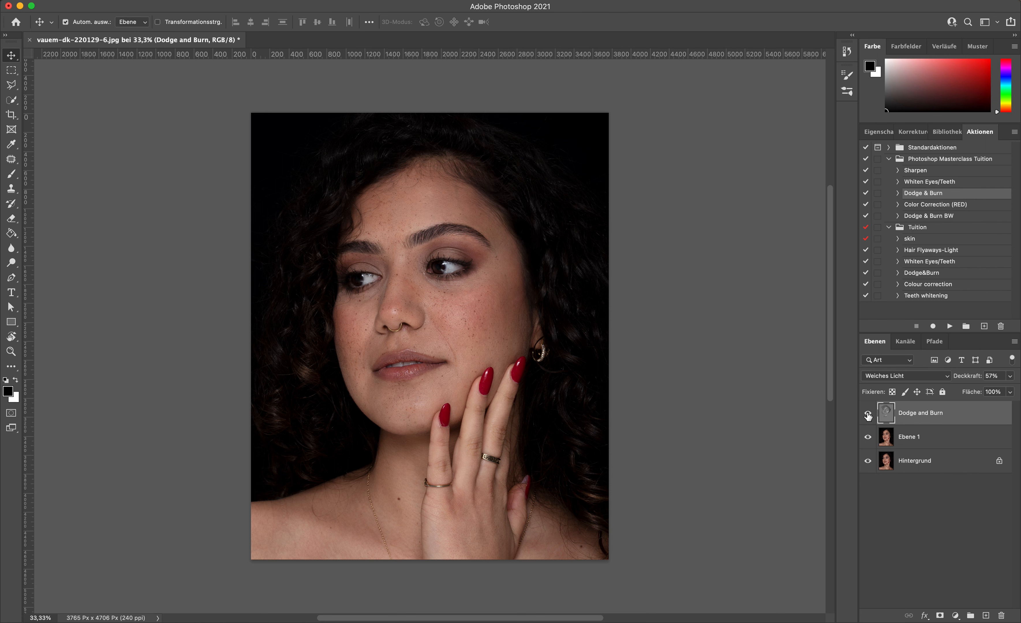
{"action": "left_click", "coordinate": [868, 415]}
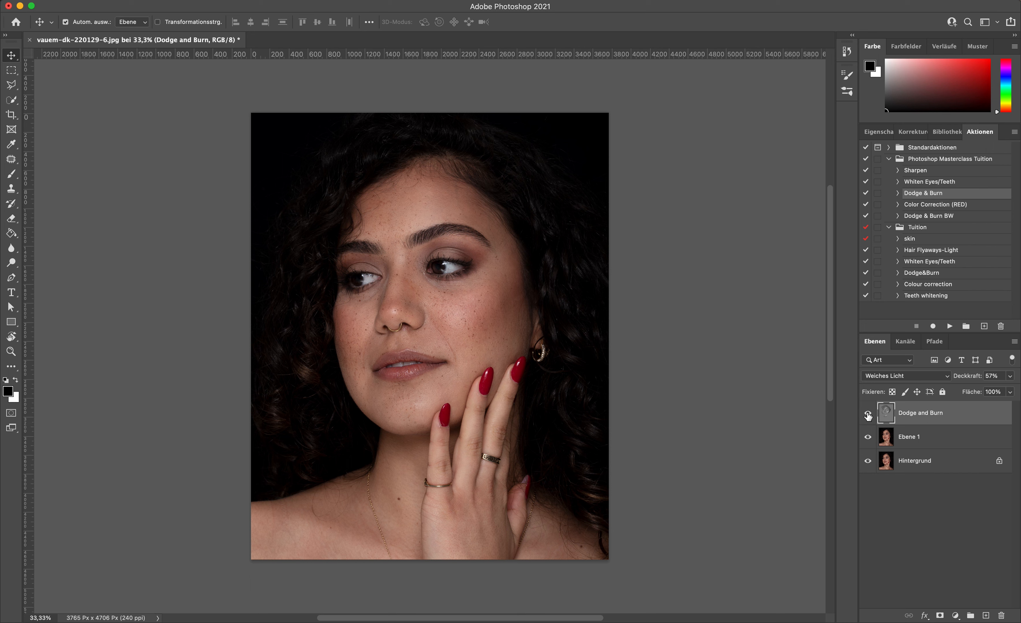
Stamp all visible layers into a new layer and run the Sharpen action from the Photoshop Masterclass Tuition set
{"action": "key", "text": "super+alt+shift+e"}
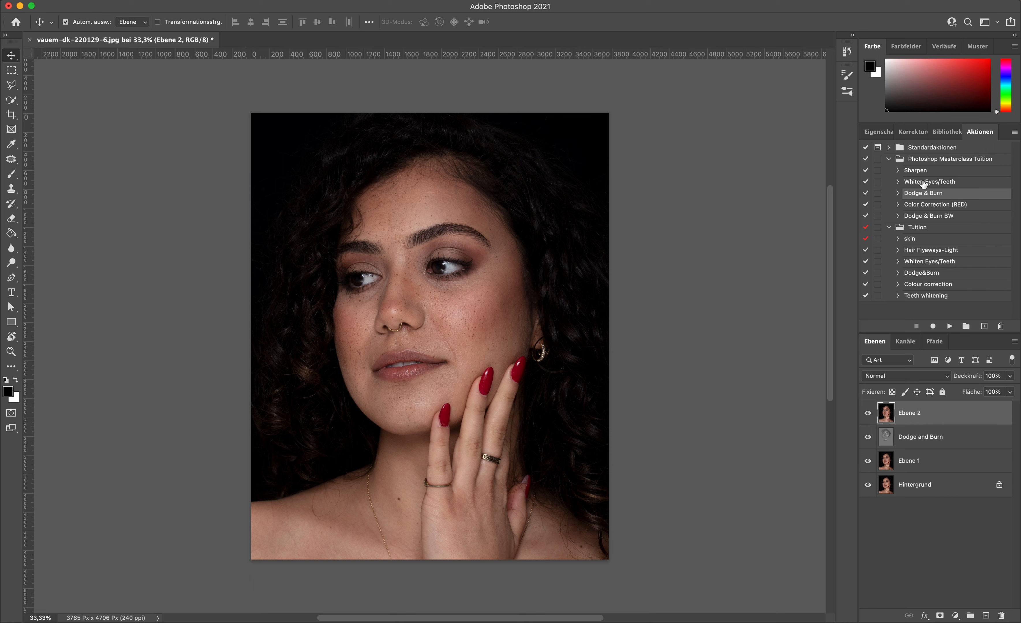
{"action": "left_click", "coordinate": [923, 171]}
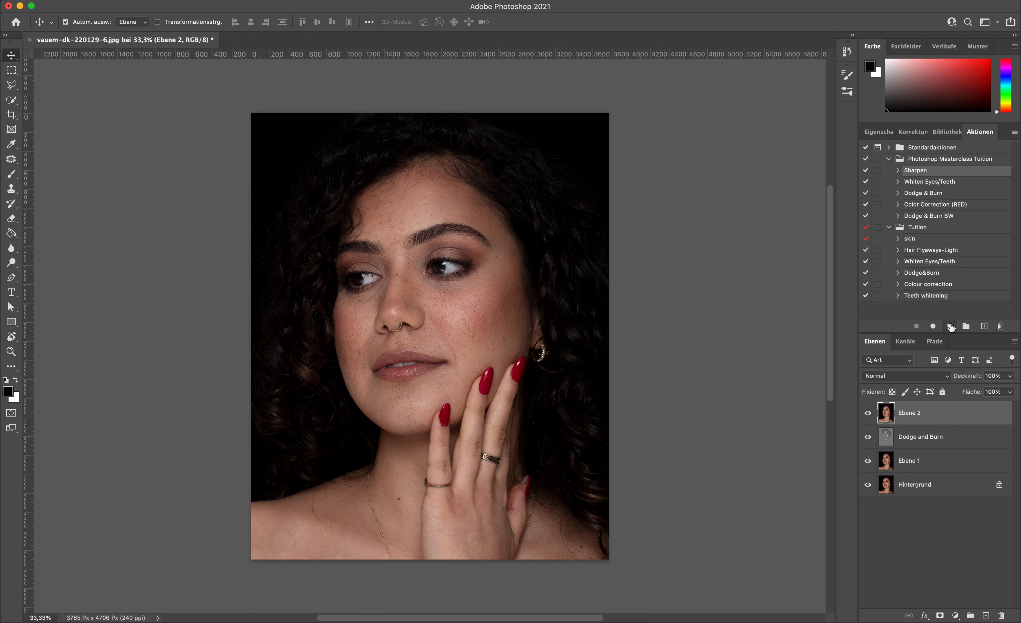
{"action": "left_click", "coordinate": [951, 327]}
Set the brush opacity and flow to 100% and paint the near eye white on the sharpening mask, brush size about 92
{"action": "key", "text": "b"}
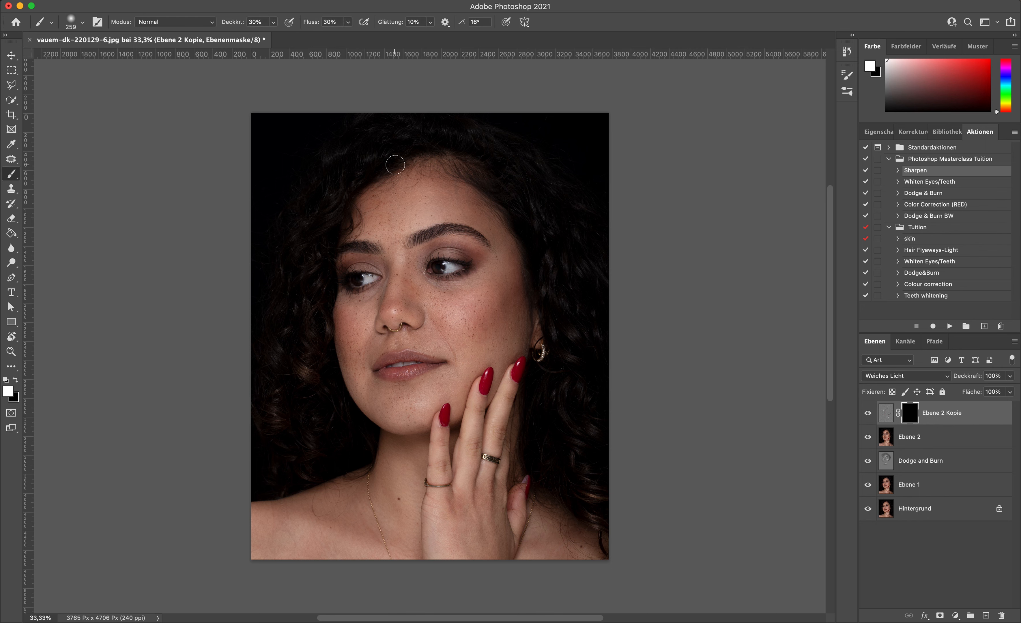
{"action": "left_click_drag", "start_coordinate": [237, 25], "coordinate": [404, 23]}
{"action": "key", "text": "super+plus"}
{"action": "key", "text": "super+plus"}
{"action": "key", "text": "super+plus"}
{"action": "left_click_drag", "start_coordinate": [409, 340], "coordinate": [364, 342]}
{"action": "scroll", "coordinate": [446, 274], "scroll_direction": "up", "scroll_amount": 1}
{"action": "scroll", "coordinate": [446, 273], "scroll_direction": "up", "scroll_amount": 2}
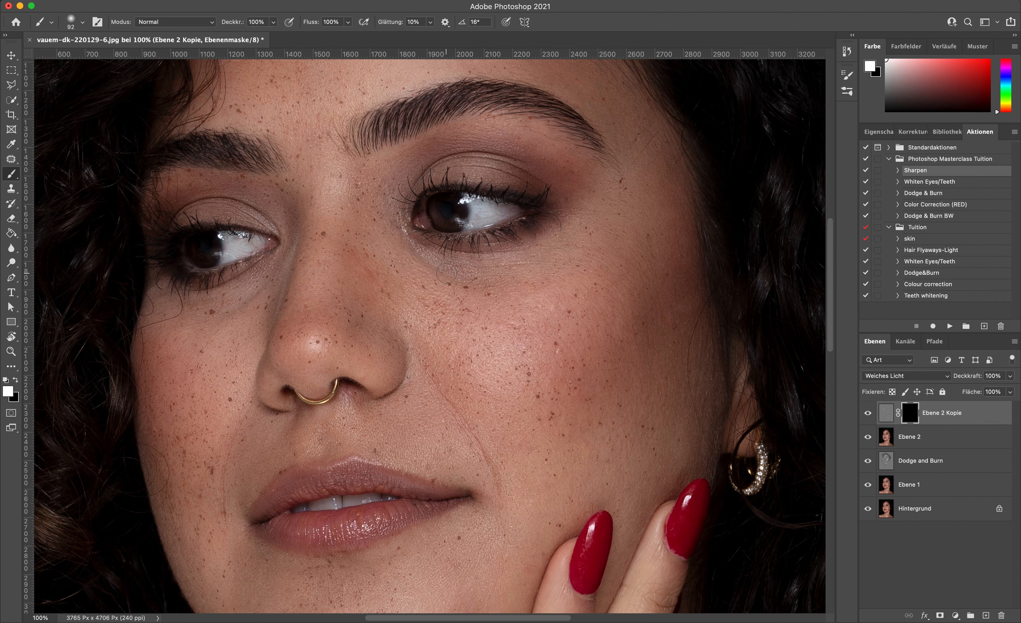
{"action": "mouse_move", "coordinate": [454, 229]}
{"action": "left_mouse_down"}
{"action": "mouse_move", "coordinate": [472, 229]}
{"action": "mouse_move", "coordinate": [425, 190]}
{"action": "mouse_move", "coordinate": [490, 173]}
{"action": "left_mouse_up"}
Reveal the sharpening on both eyebrows, the far eye and the nose with a brush of about 180
{"action": "left_click_drag", "start_coordinate": [463, 134], "coordinate": [518, 127]}
{"action": "mouse_move", "coordinate": [385, 153]}
{"action": "left_mouse_down"}
{"action": "mouse_move", "coordinate": [360, 127]}
{"action": "mouse_move", "coordinate": [518, 98]}
{"action": "mouse_move", "coordinate": [572, 139]}
{"action": "left_mouse_up"}
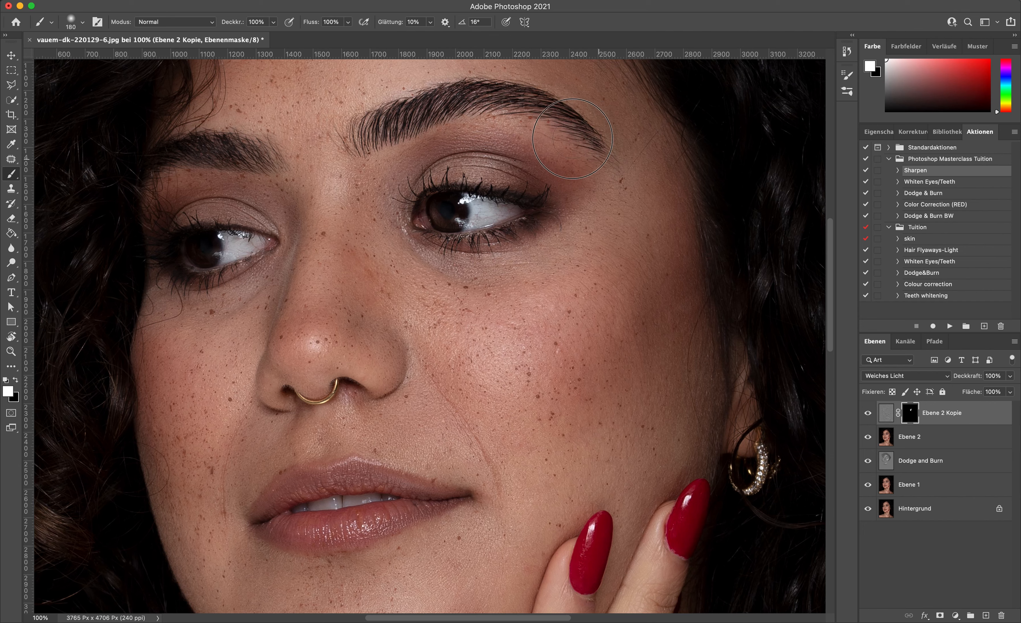
{"action": "left_click_drag", "start_coordinate": [268, 153], "coordinate": [160, 155]}
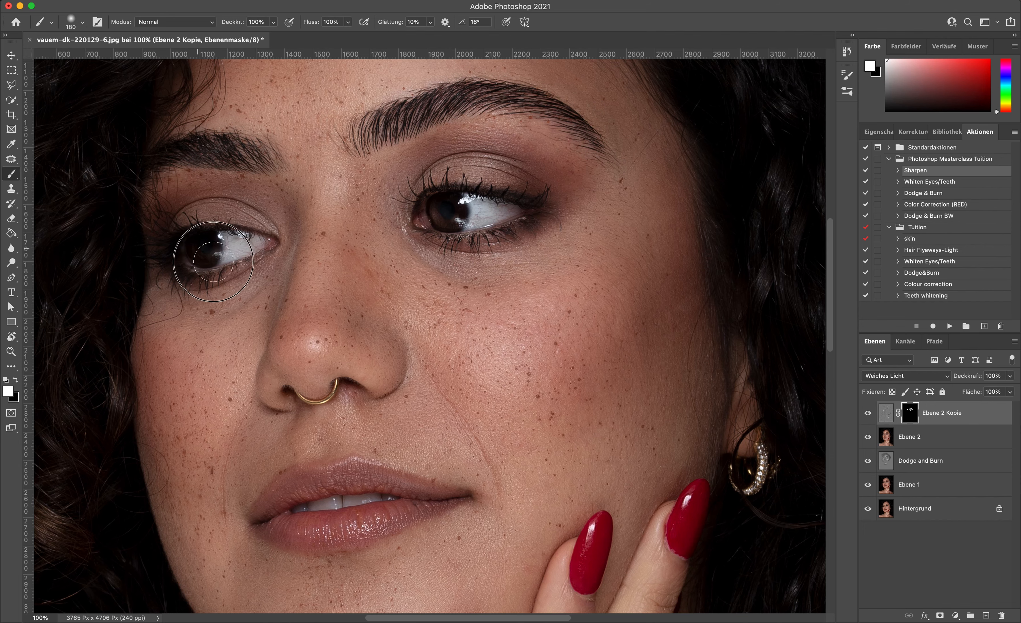
{"action": "left_click_drag", "start_coordinate": [213, 262], "coordinate": [211, 252]}
{"action": "left_click_drag", "start_coordinate": [320, 343], "coordinate": [315, 345]}
{"action": "left_click_drag", "start_coordinate": [328, 242], "coordinate": [333, 209]}
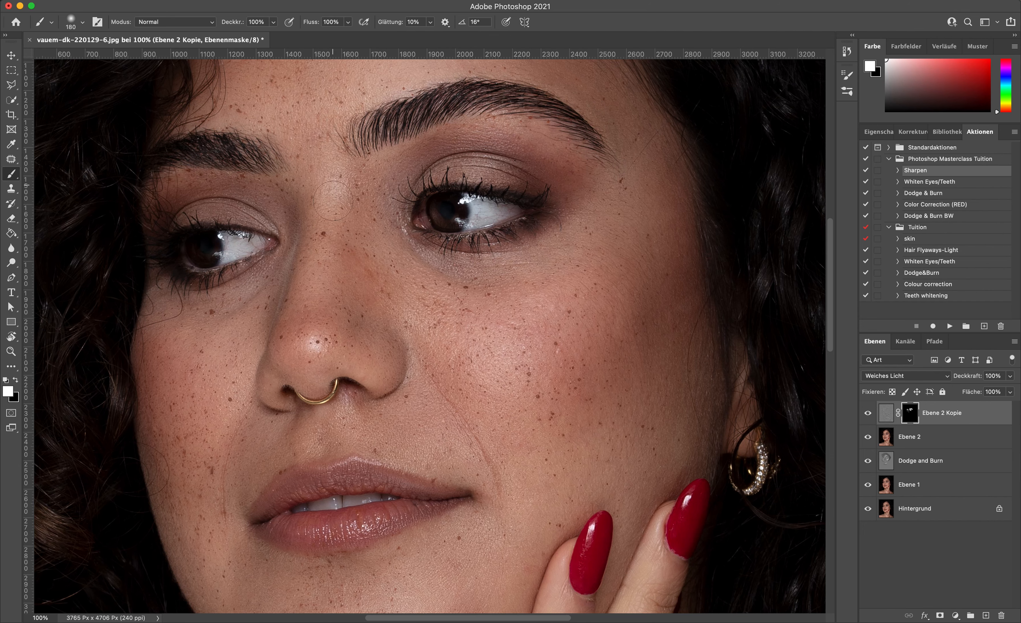
Reveal the sharpening on the lips with a brush of about 100 and on the near cheek with one of about 192
{"action": "scroll", "coordinate": [333, 201], "scroll_direction": "down", "scroll_amount": 5}
{"action": "left_click_drag", "start_coordinate": [376, 364], "coordinate": [356, 364]}
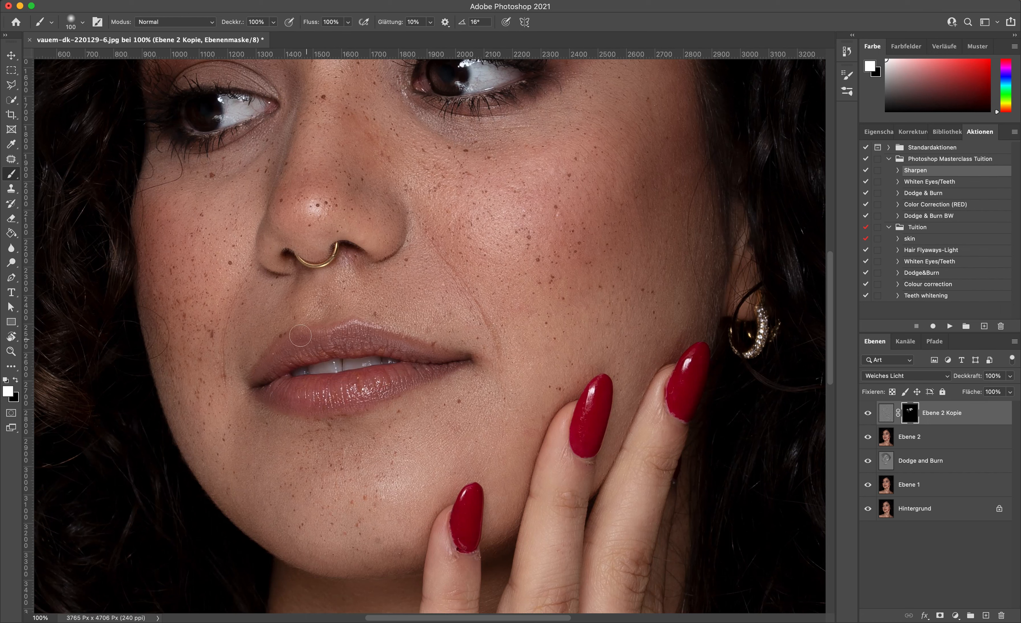
{"action": "mouse_move", "coordinate": [301, 335]}
{"action": "left_mouse_down"}
{"action": "mouse_move", "coordinate": [351, 327]}
{"action": "mouse_move", "coordinate": [425, 350]}
{"action": "mouse_move", "coordinate": [367, 325]}
{"action": "mouse_move", "coordinate": [356, 296]}
{"action": "left_mouse_up"}
{"action": "left_click_drag", "start_coordinate": [348, 394], "coordinate": [332, 394]}
{"action": "mouse_move", "coordinate": [506, 204]}
{"action": "left_mouse_down"}
{"action": "mouse_move", "coordinate": [512, 198]}
{"action": "mouse_move", "coordinate": [509, 208]}
{"action": "left_mouse_up"}
Reveal the sharpening on the earring with a brush of about 102
{"action": "scroll", "coordinate": [509, 207], "scroll_direction": "up", "scroll_amount": 10}
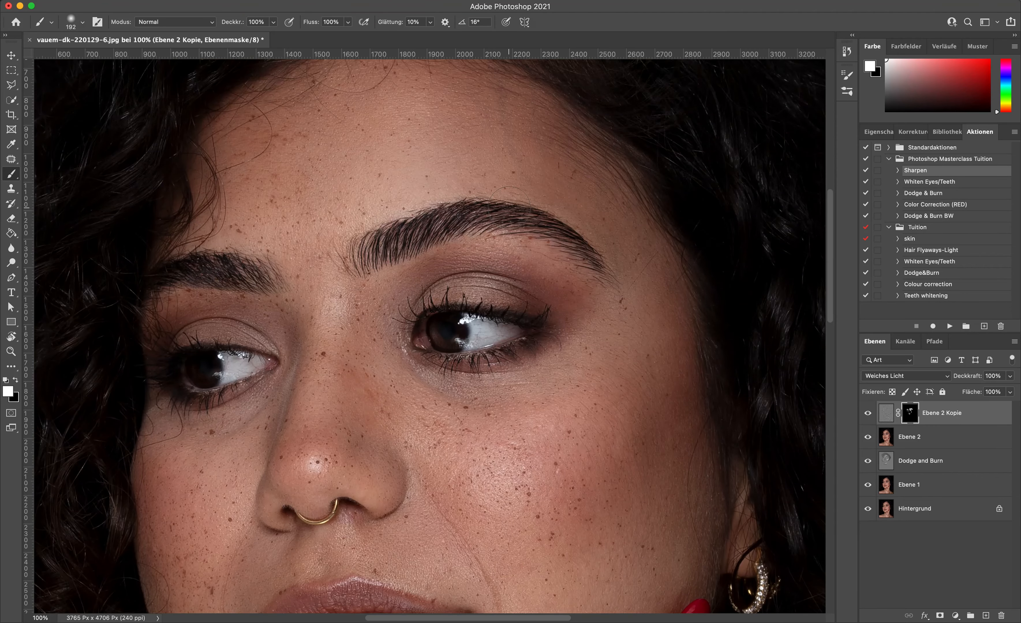
{"action": "scroll", "coordinate": [392, 167], "scroll_direction": "down", "scroll_amount": 7}
{"action": "scroll", "coordinate": [392, 166], "scroll_direction": "right", "scroll_amount": 4}
{"action": "scroll", "coordinate": [401, 193], "scroll_direction": "down", "scroll_amount": 5}
{"action": "scroll", "coordinate": [401, 193], "scroll_direction": "right", "scroll_amount": 2}
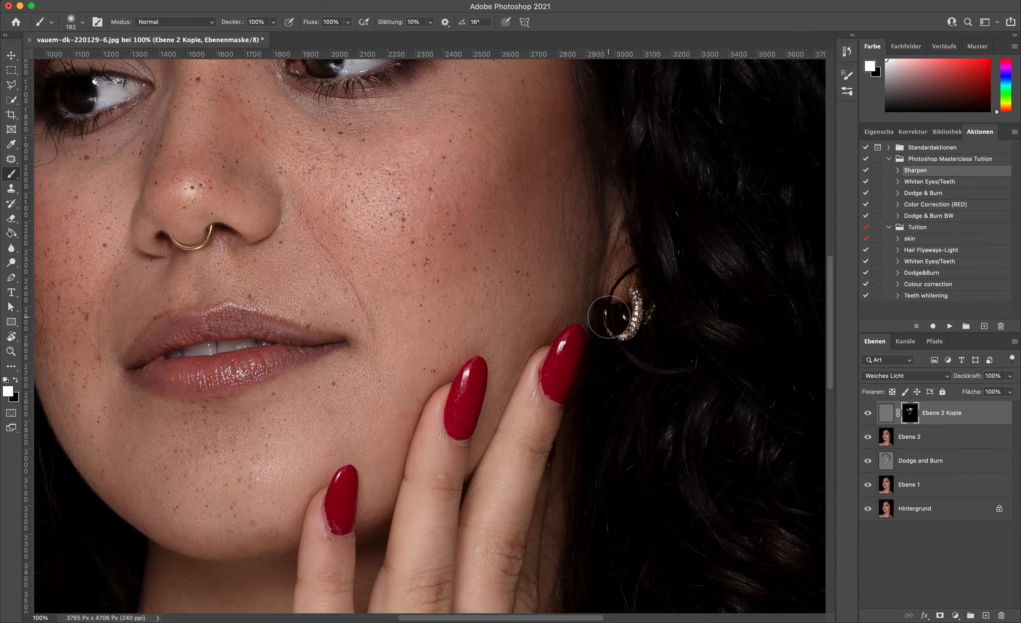
{"action": "left_click_drag", "start_coordinate": [608, 314], "coordinate": [591, 313]}
{"action": "left_click_drag", "start_coordinate": [641, 290], "coordinate": [648, 324]}
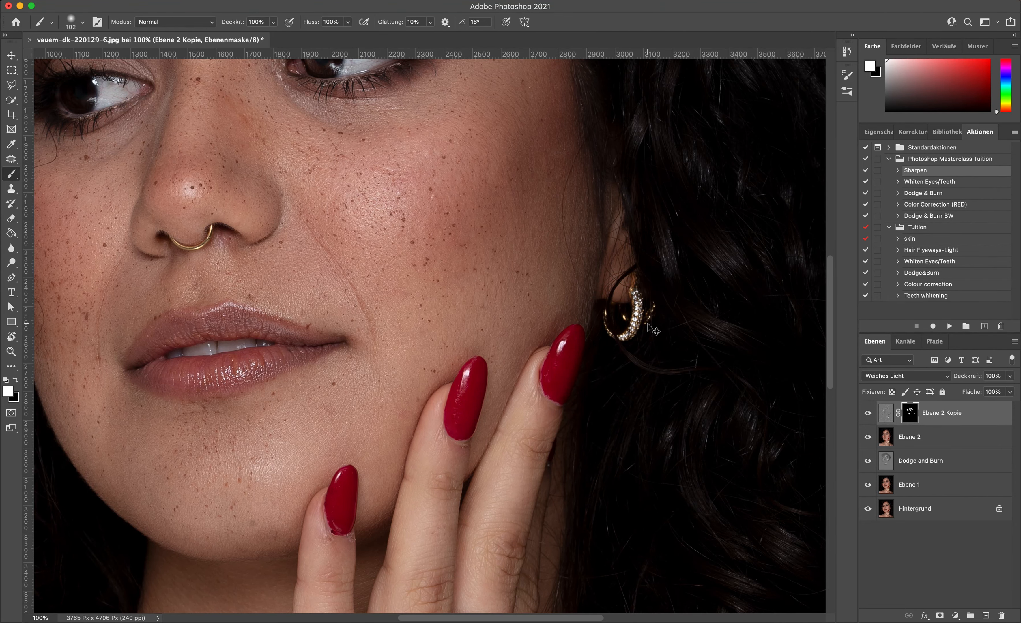
Reveal the sharpening in the curls beside the earring with a brush of about 421
{"action": "key", "text": "super+0"}
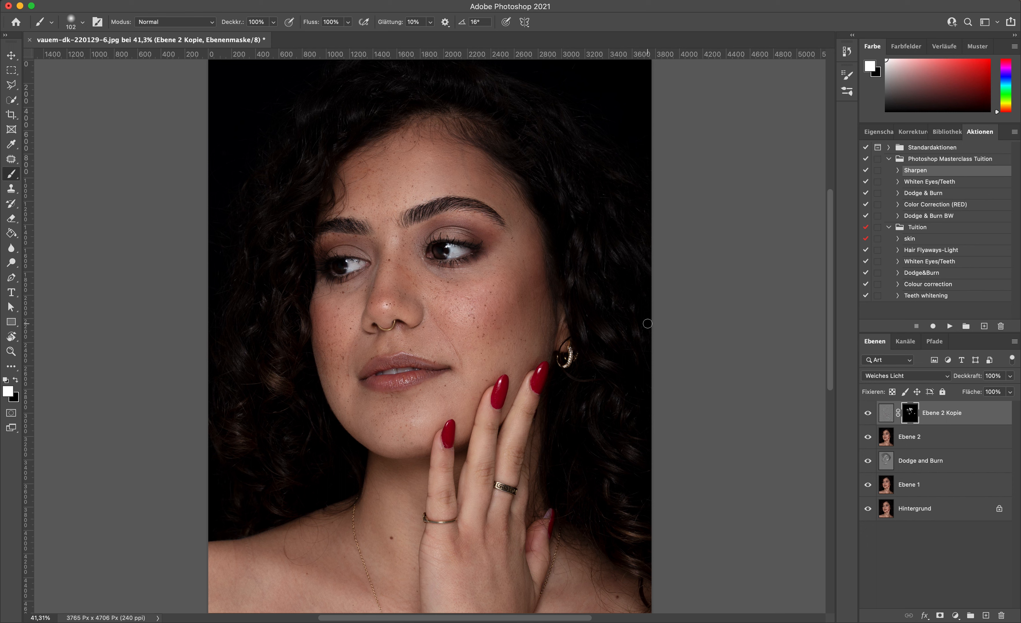
{"action": "left_click_drag", "start_coordinate": [592, 294], "coordinate": [629, 292]}
{"action": "key", "text": "v"}
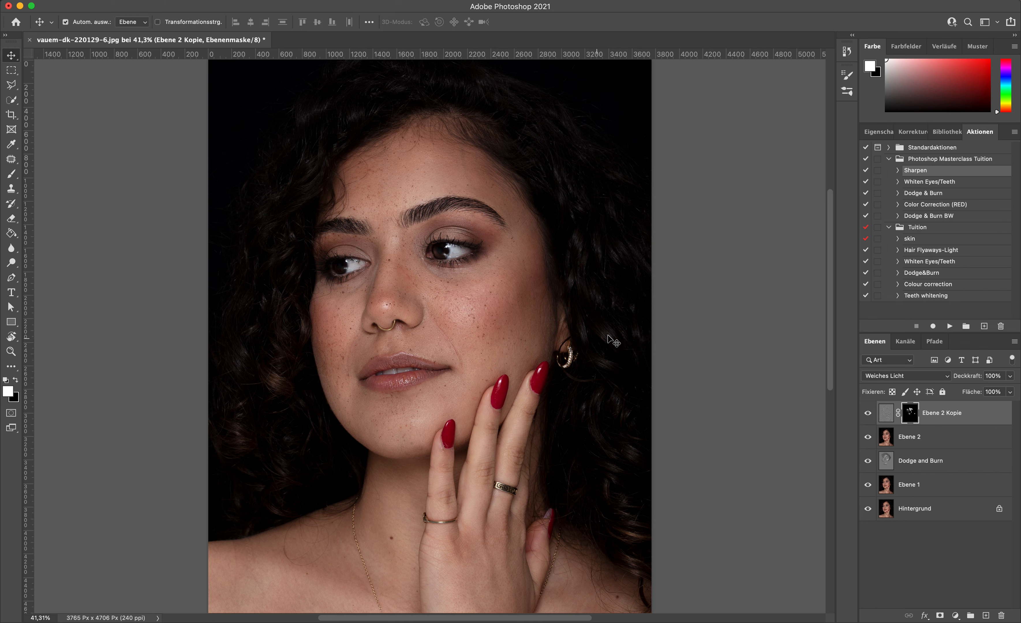
{"action": "key", "text": "b"}
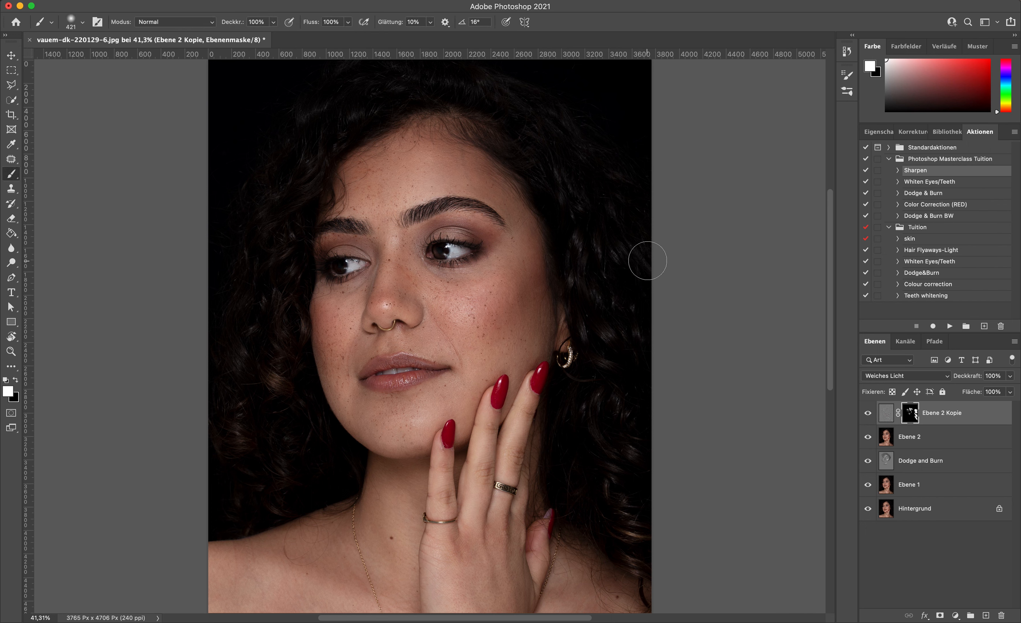
Reveal the sharpening in the rest of the hair on both sides and over the crown with a brush of about 421
{"action": "left_click_drag", "start_coordinate": [593, 235], "coordinate": [582, 156]}
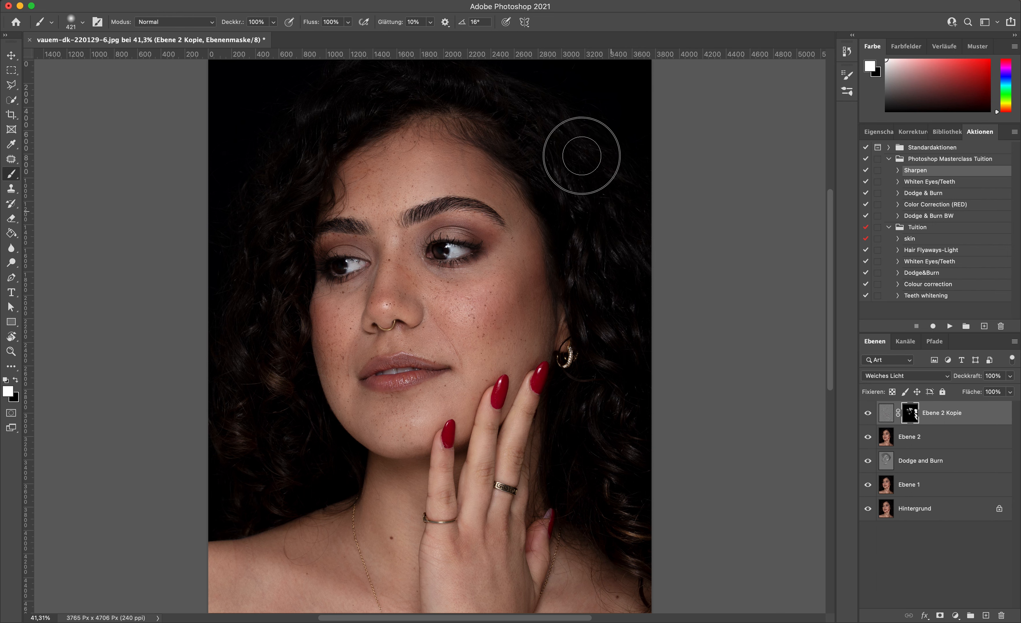
{"action": "mouse_move", "coordinate": [212, 450]}
{"action": "left_mouse_down"}
{"action": "mouse_move", "coordinate": [254, 247]}
{"action": "mouse_move", "coordinate": [245, 461]}
{"action": "mouse_move", "coordinate": [289, 269]}
{"action": "mouse_move", "coordinate": [266, 463]}
{"action": "mouse_move", "coordinate": [304, 451]}
{"action": "mouse_move", "coordinate": [256, 512]}
{"action": "mouse_move", "coordinate": [220, 422]}
{"action": "mouse_move", "coordinate": [273, 142]}
{"action": "left_mouse_up"}
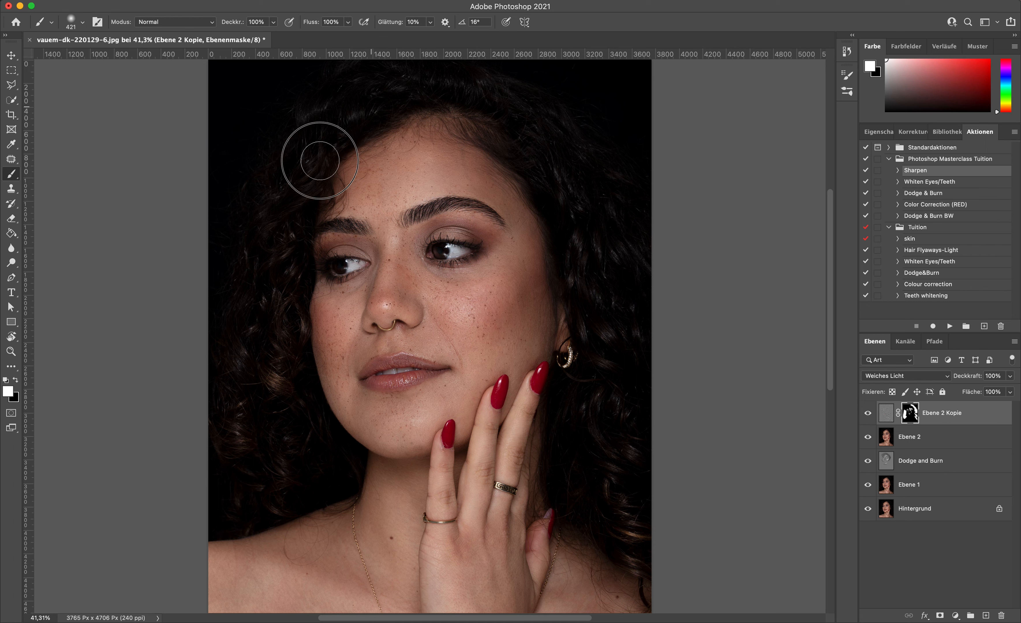
{"action": "mouse_move", "coordinate": [508, 74]}
{"action": "left_mouse_down"}
{"action": "mouse_move", "coordinate": [468, 98]}
{"action": "mouse_move", "coordinate": [509, 157]}
{"action": "mouse_move", "coordinate": [536, 174]}
{"action": "mouse_move", "coordinate": [577, 250]}
{"action": "mouse_move", "coordinate": [616, 437]}
{"action": "mouse_move", "coordinate": [622, 524]}
{"action": "left_mouse_up"}
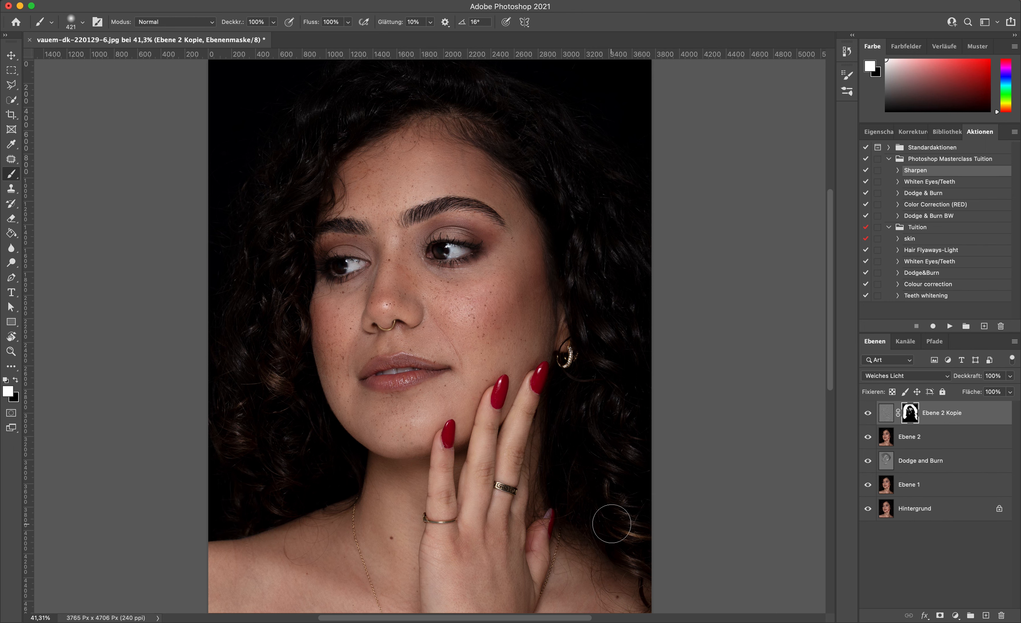
Compare the whole portrait with and without the masked sharpening layer Ebene 2 Kopie
{"action": "key", "text": "v"}
{"action": "key", "text": "super+minus"}
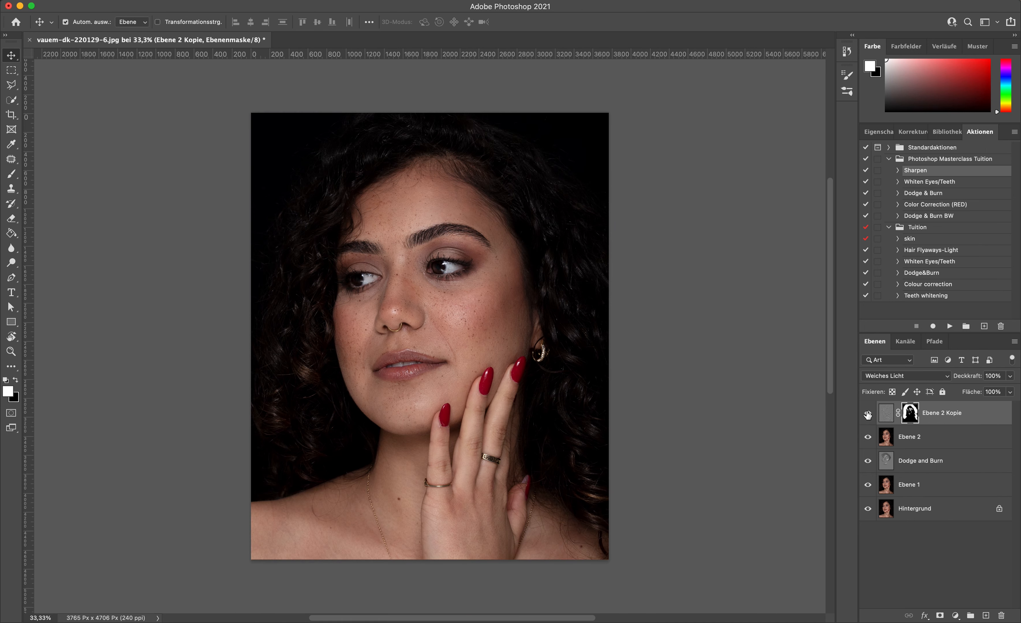
{"action": "left_click", "coordinate": [865, 413]}
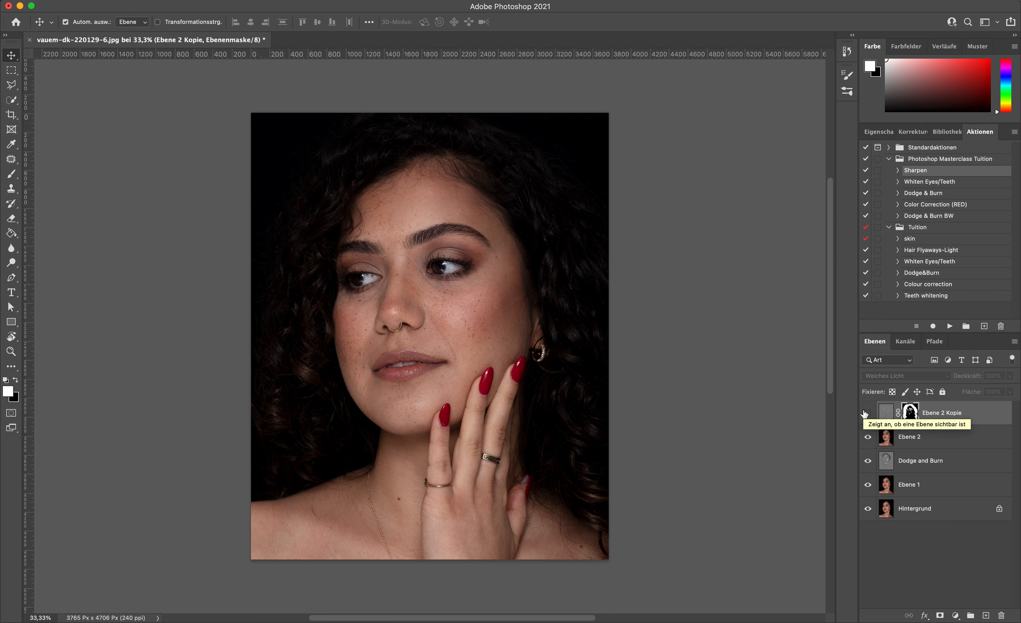
{"action": "left_click", "coordinate": [866, 414]}
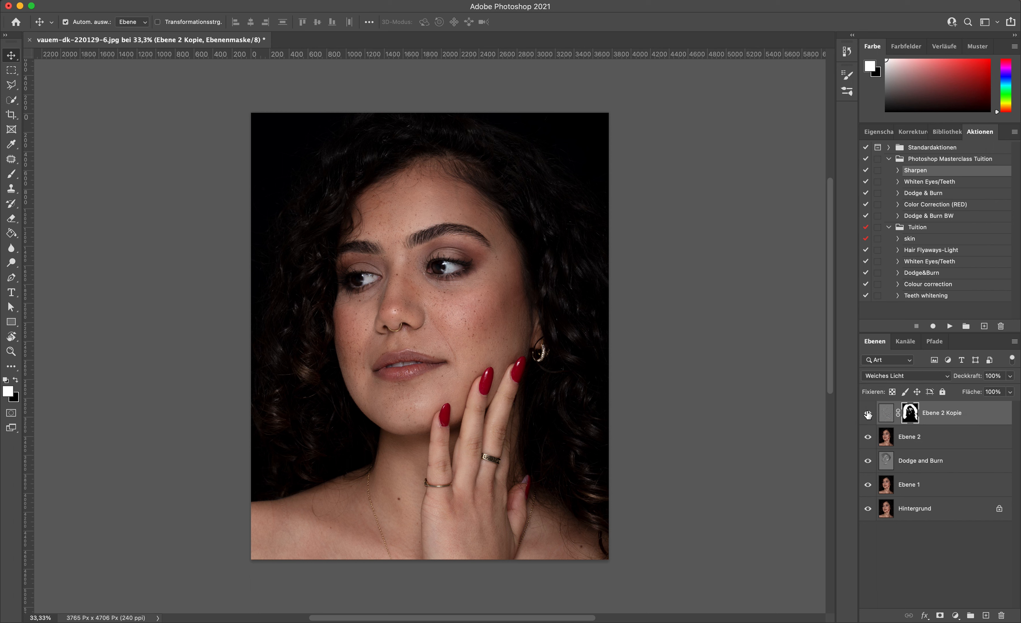
{"action": "left_click", "coordinate": [866, 414]}
{"action": "left_click", "coordinate": [866, 414]}
Group all retouching layers from Ebene 1 up to Ebene 2 Kopie and compare the portrait with and without the group
{"action": "left_click", "coordinate": [945, 484], "text": "shift"}
{"action": "key", "text": "super+g"}
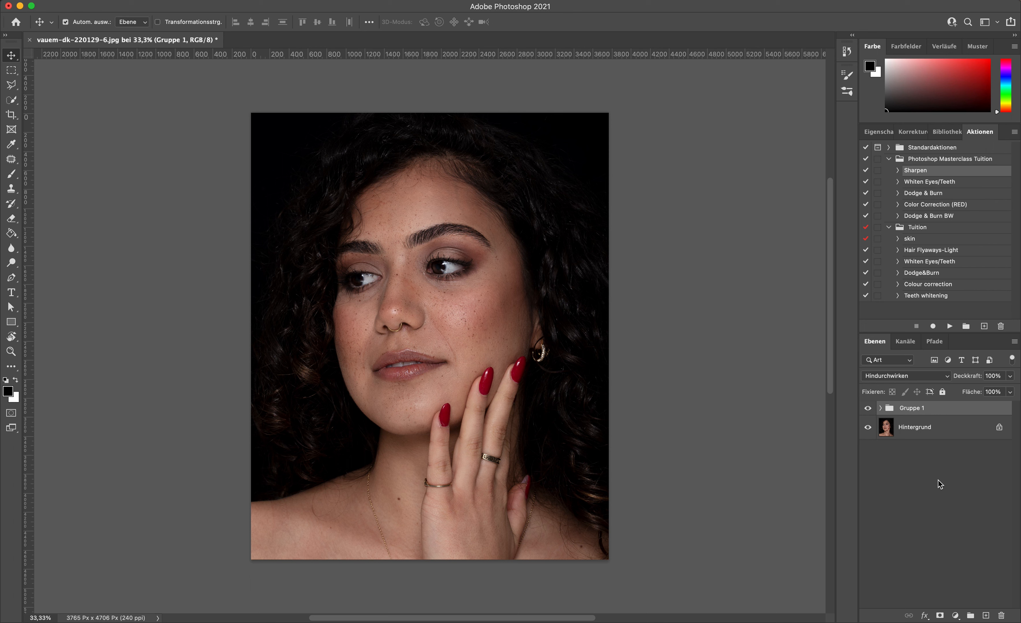
{"action": "left_click", "coordinate": [867, 410]}
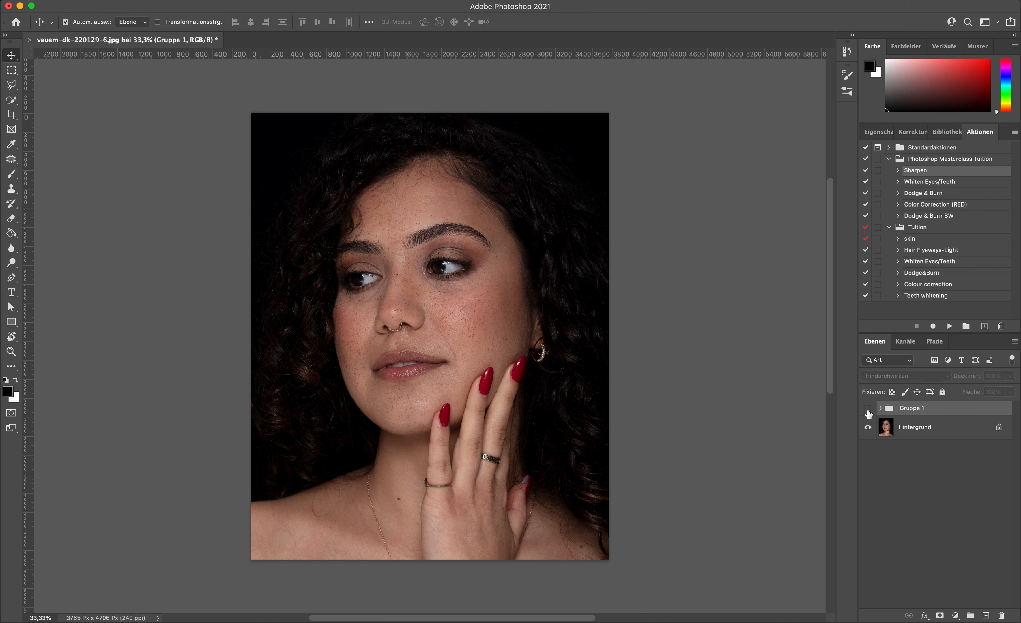
{"action": "left_click", "coordinate": [867, 409]}
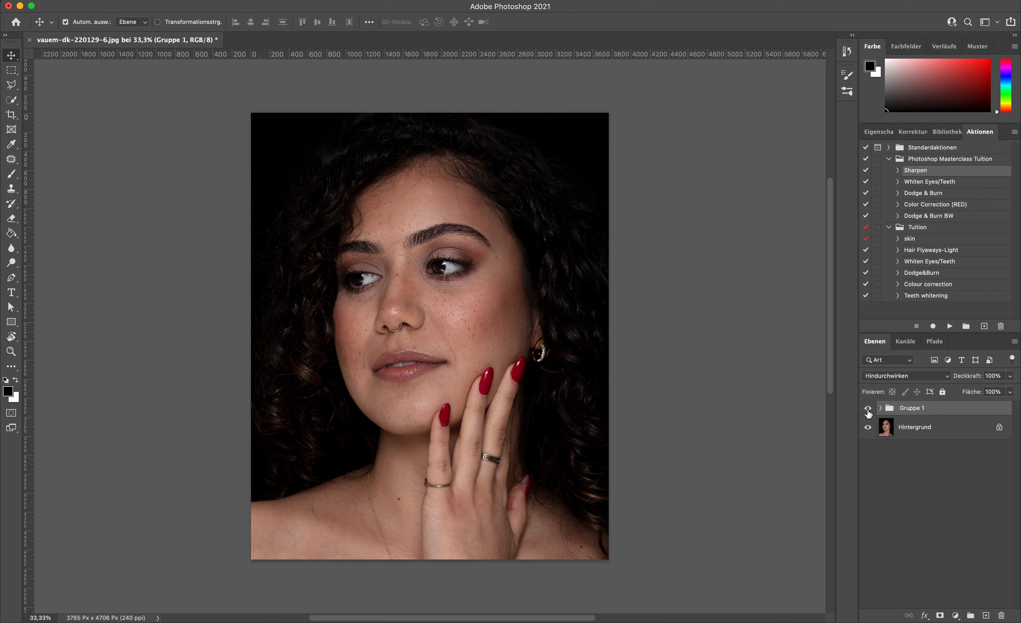
{"action": "left_click", "coordinate": [868, 410]}
{"action": "left_click", "coordinate": [867, 409]}
{"action": "left_click", "coordinate": [867, 411]}
{"action": "left_click", "coordinate": [867, 410]}
{"action": "left_click", "coordinate": [868, 410]}
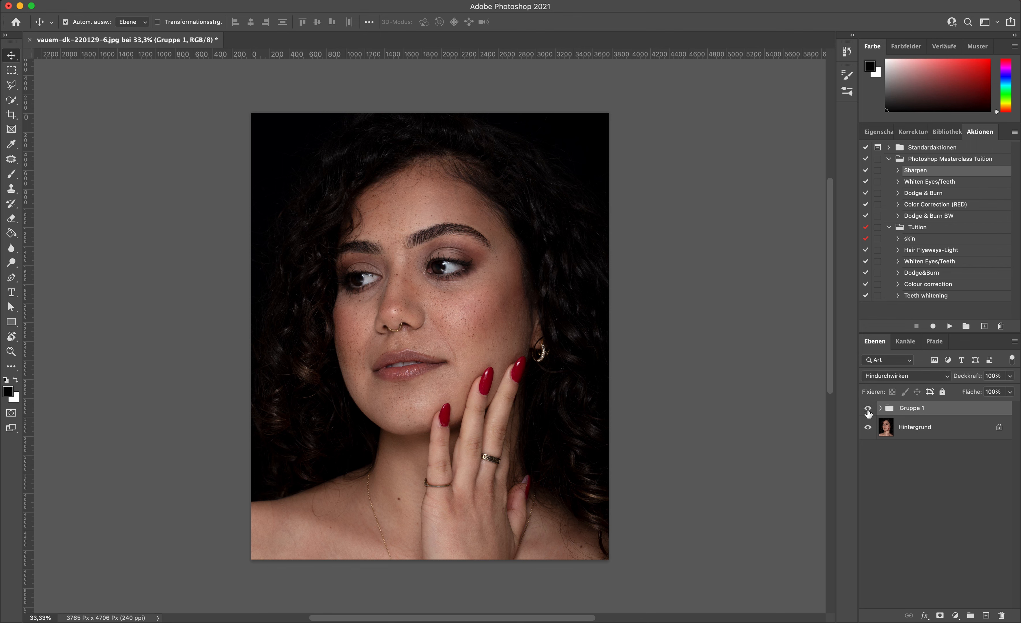